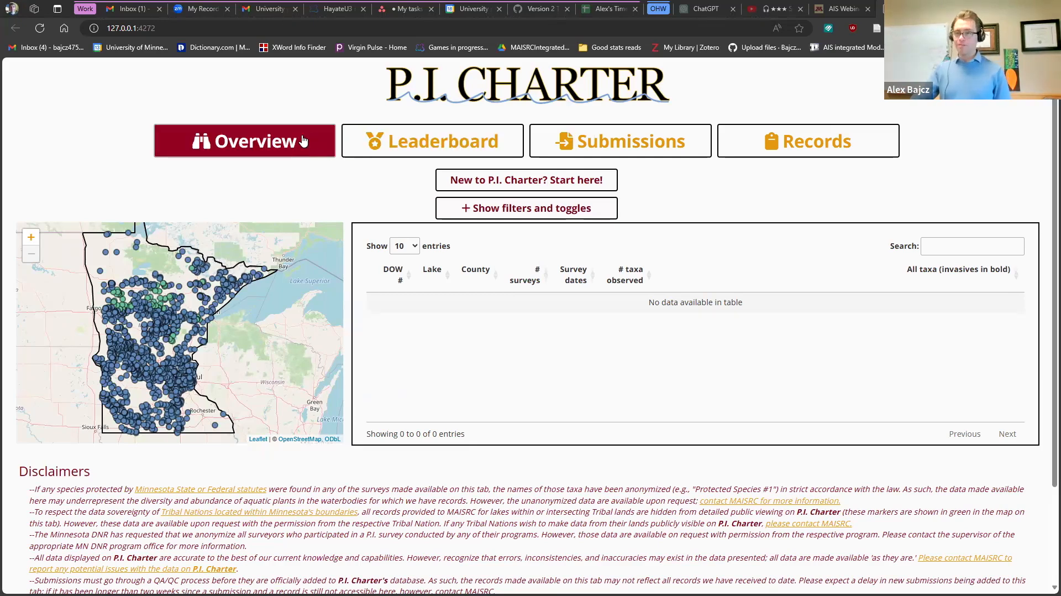
- Open the Submissions wizard at step 1, which explains presences, absences and non-throws
click(620, 141)
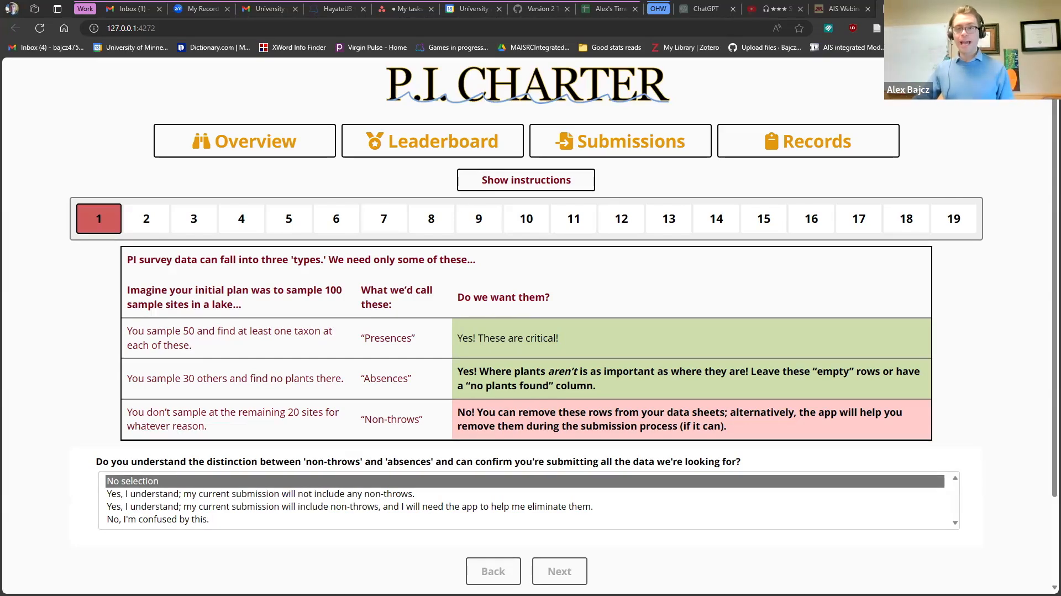
- Answer step 1 that this submission will not include any non-throws
scroll(563, 407, down, 2)
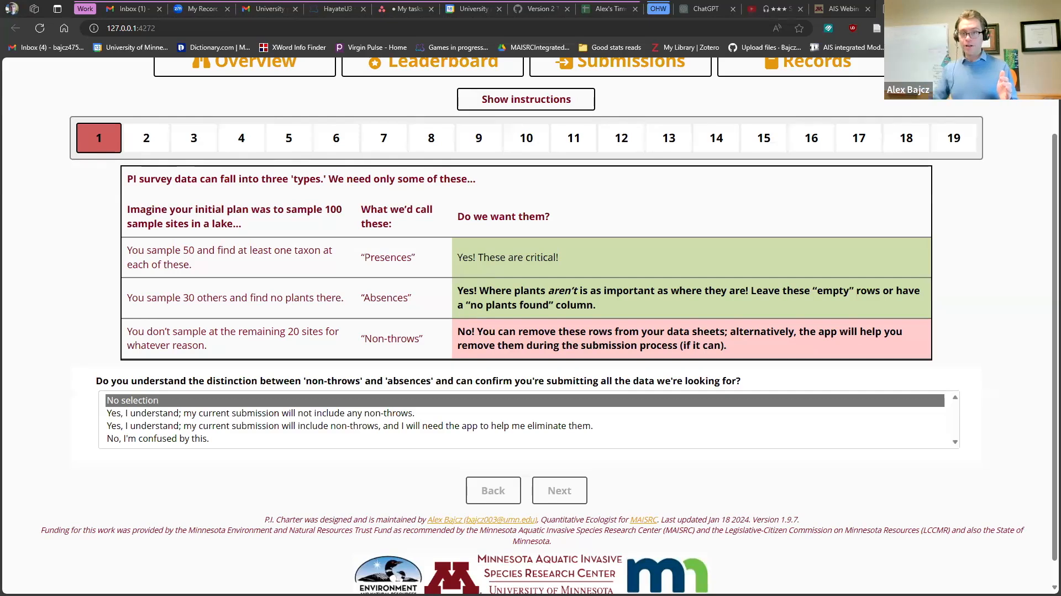
click(378, 417)
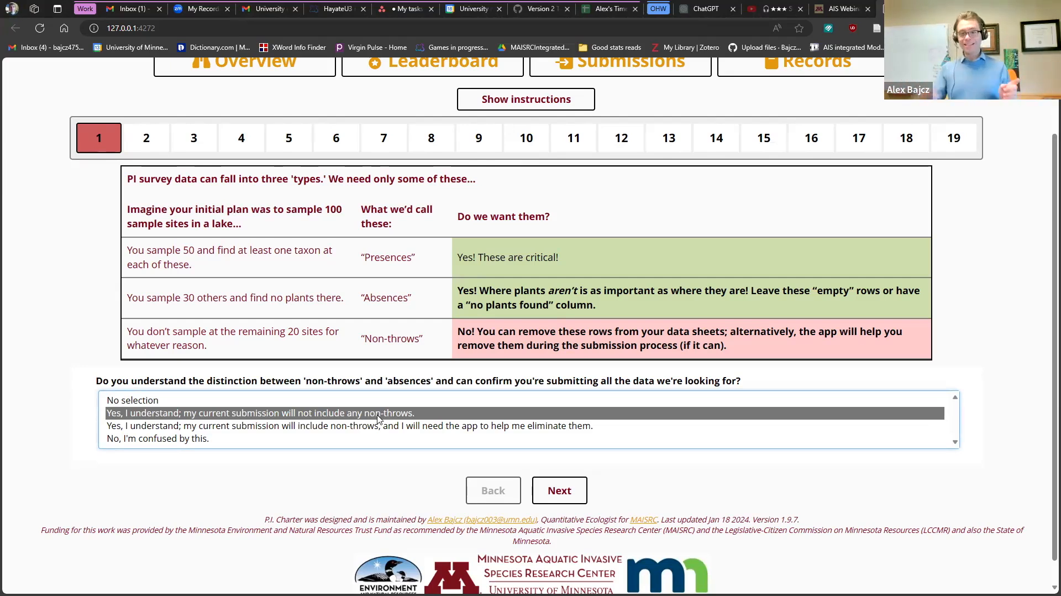
- Try the step 1 answers, settling on 'No, I'm confused by this.' to show the MAISRC help note
click(378, 426)
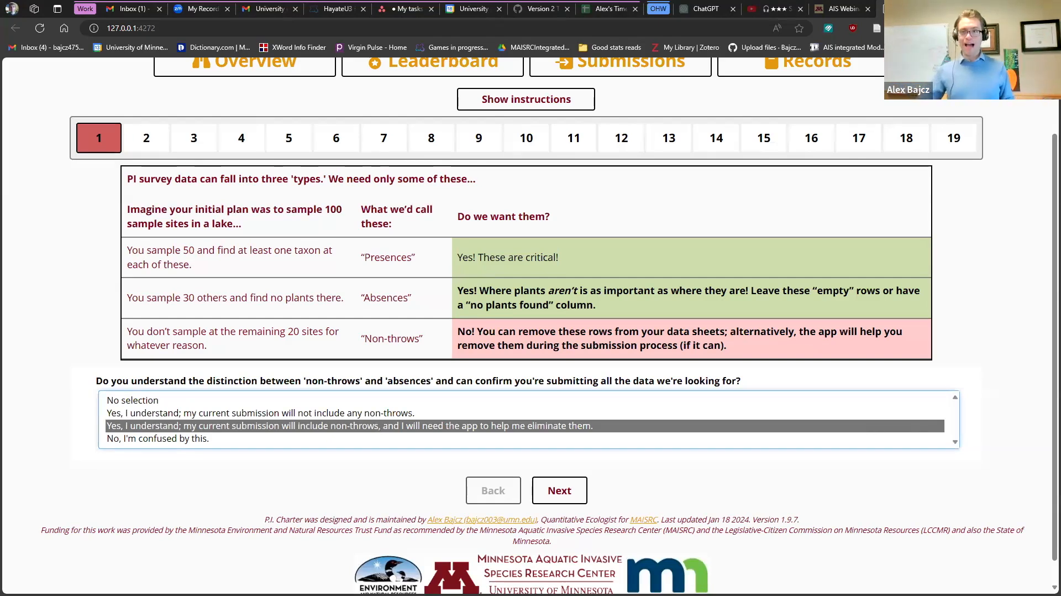
click(456, 418)
click(457, 424)
click(456, 418)
click(456, 424)
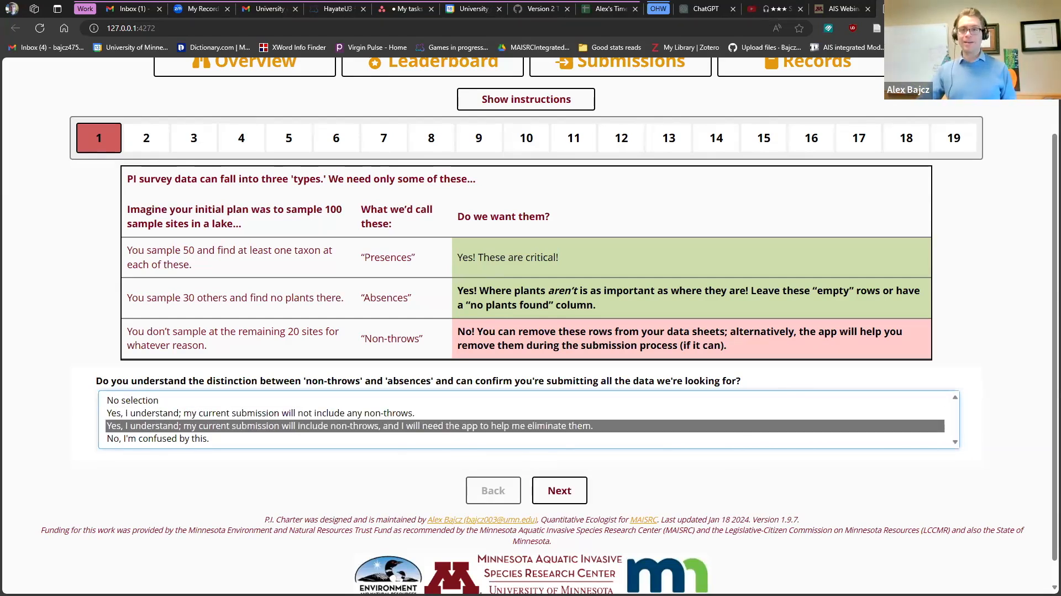
click(282, 403)
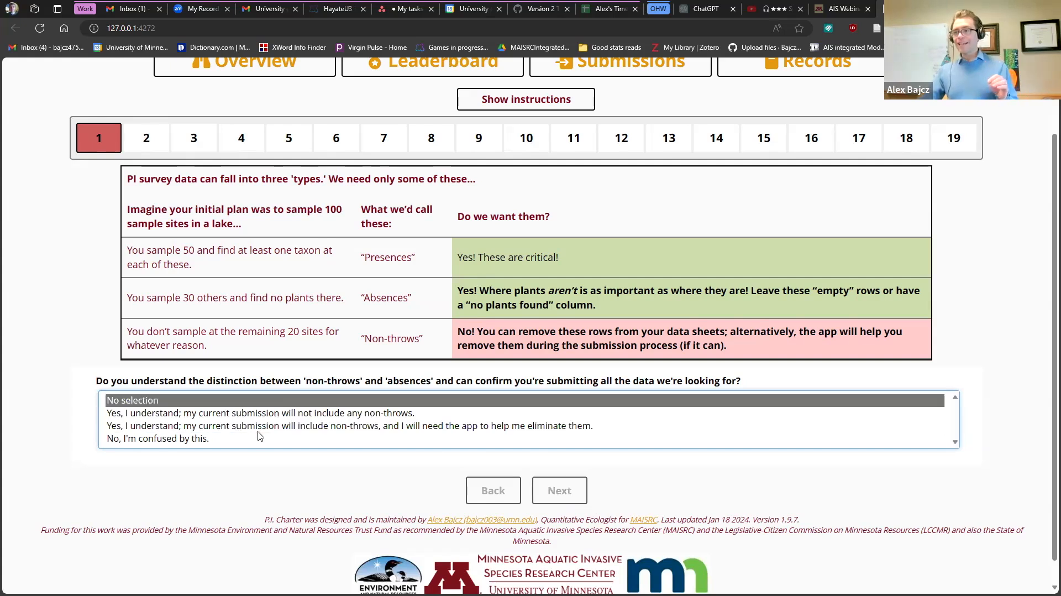
click(255, 434)
click(231, 401)
click(356, 442)
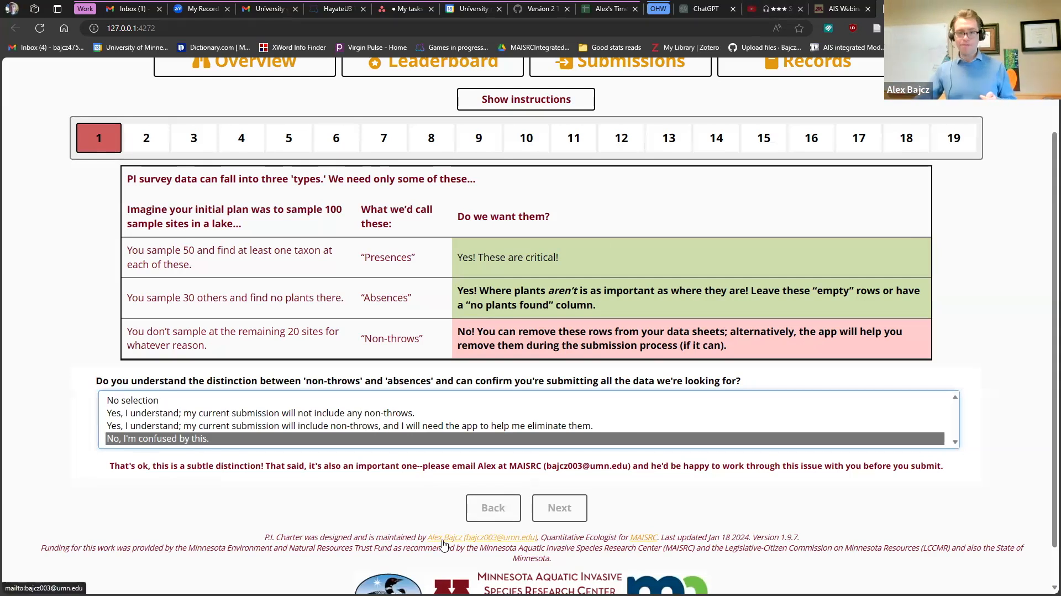
- Answer that the app must remove non-throws and advance to step 2's submitter name question
click(393, 427)
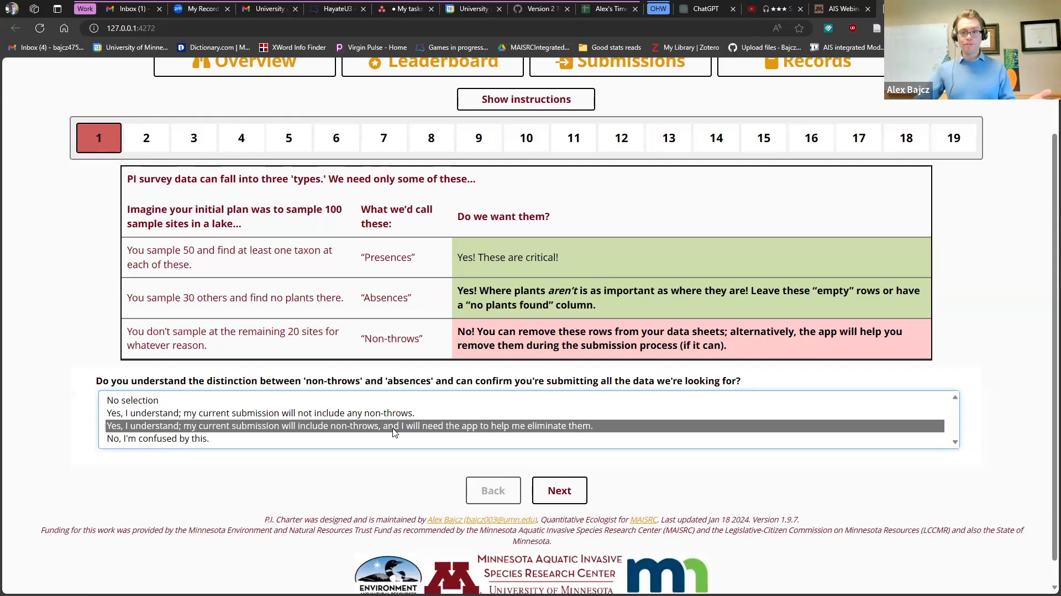
click(558, 496)
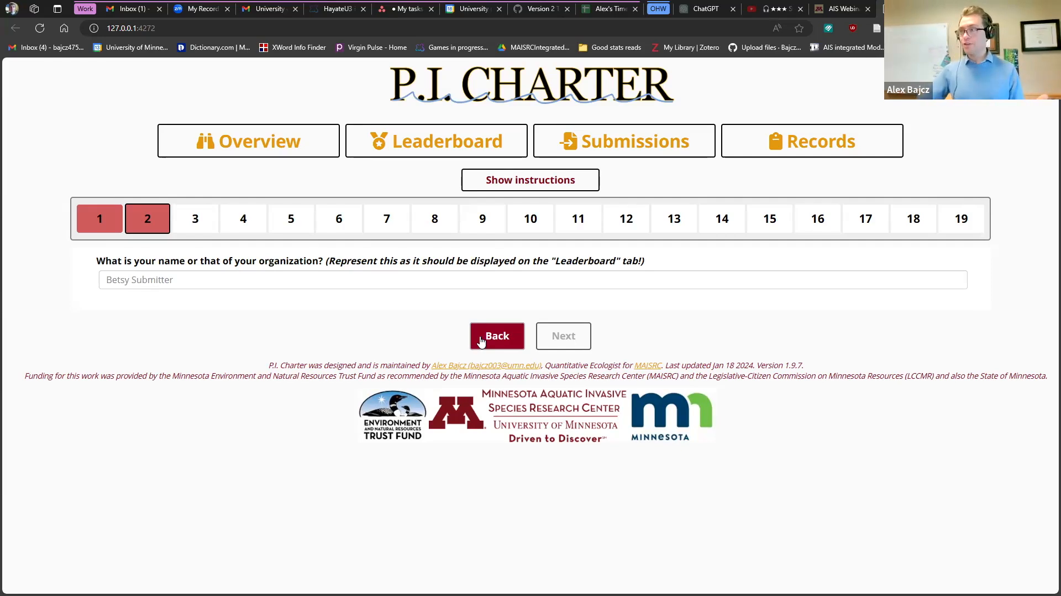
click(481, 339)
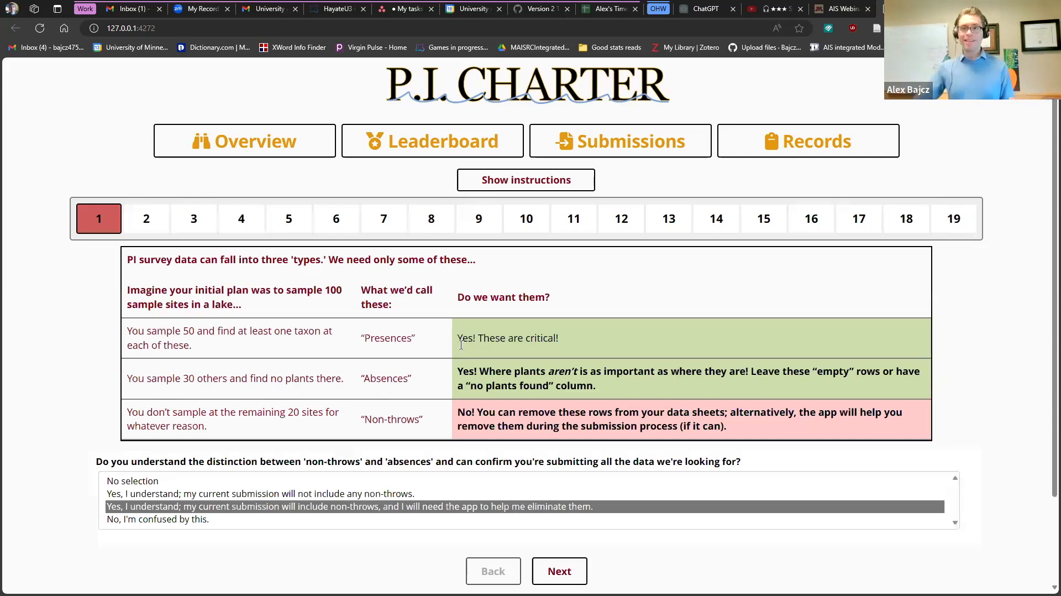
scroll(368, 399, down, 2)
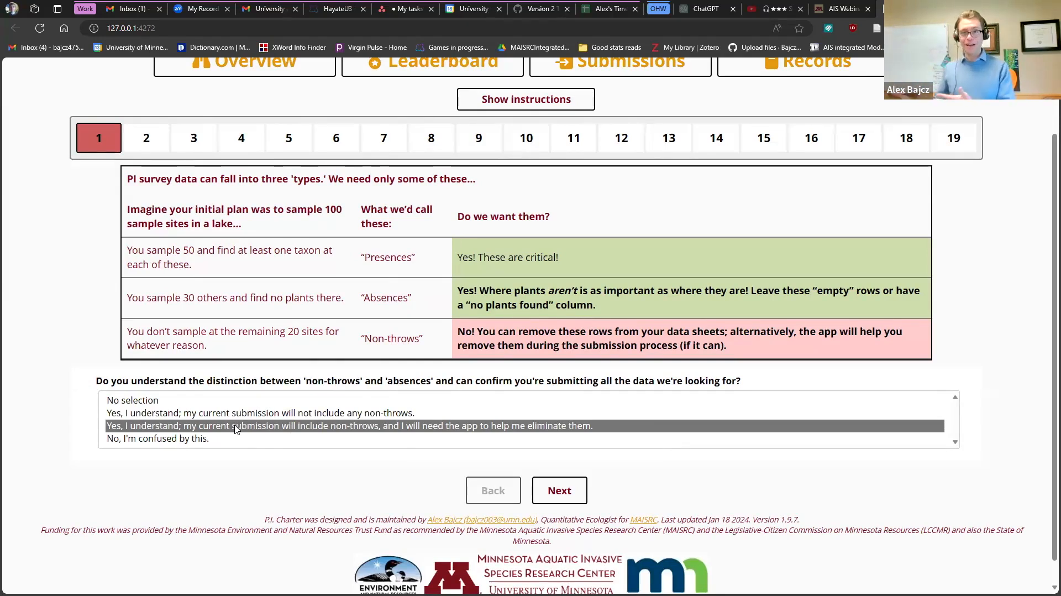
click(559, 490)
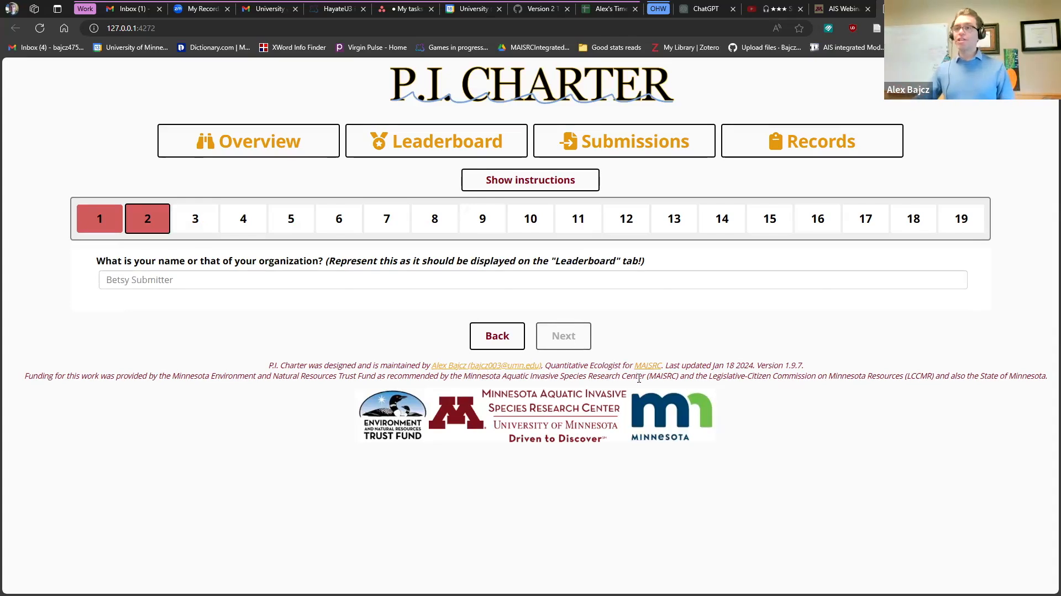
click(268, 283)
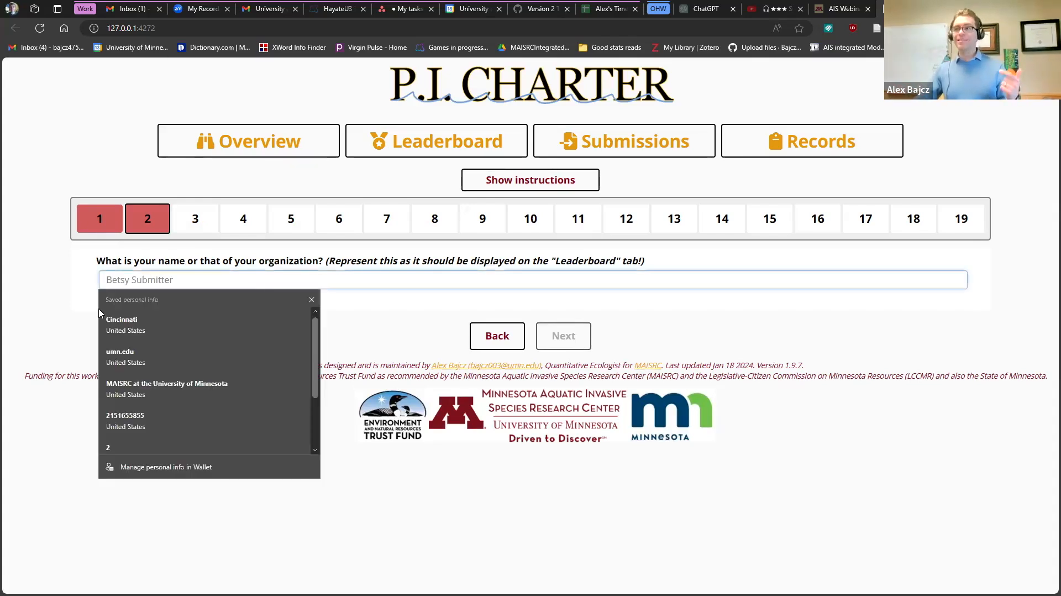
- Dismiss the autofill suggestions and view the Leaderboard of surveyors and submitters
click(53, 316)
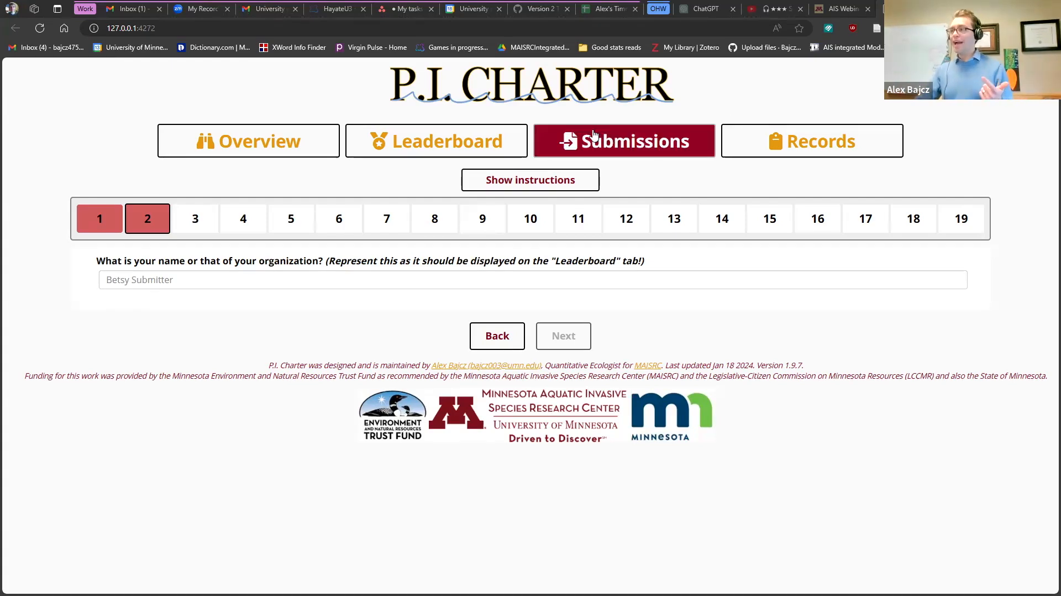
click(427, 133)
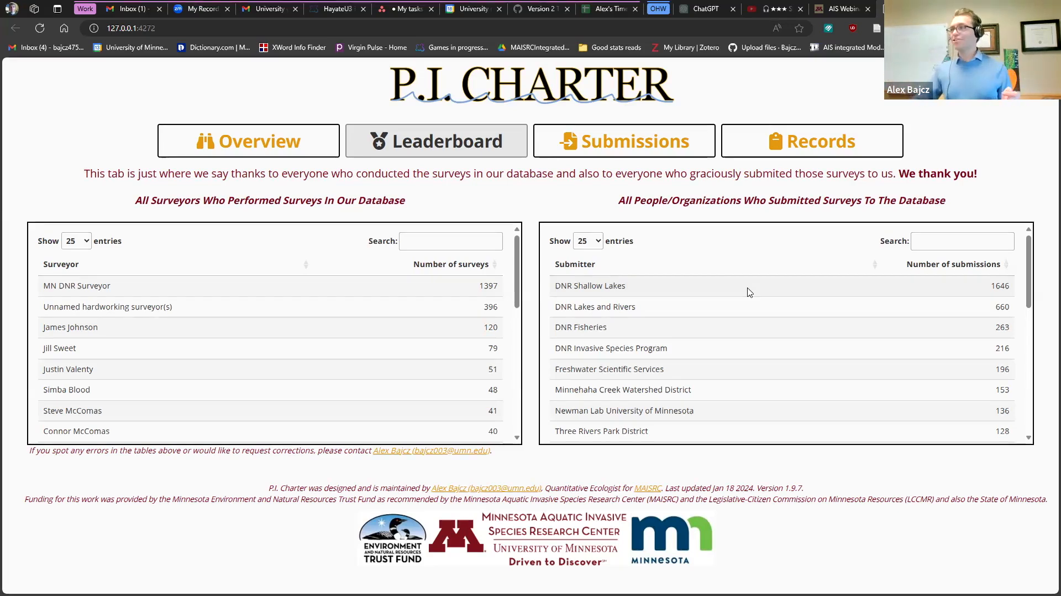
- Return to the Submissions wizard at step 2, the submitter name question
click(614, 150)
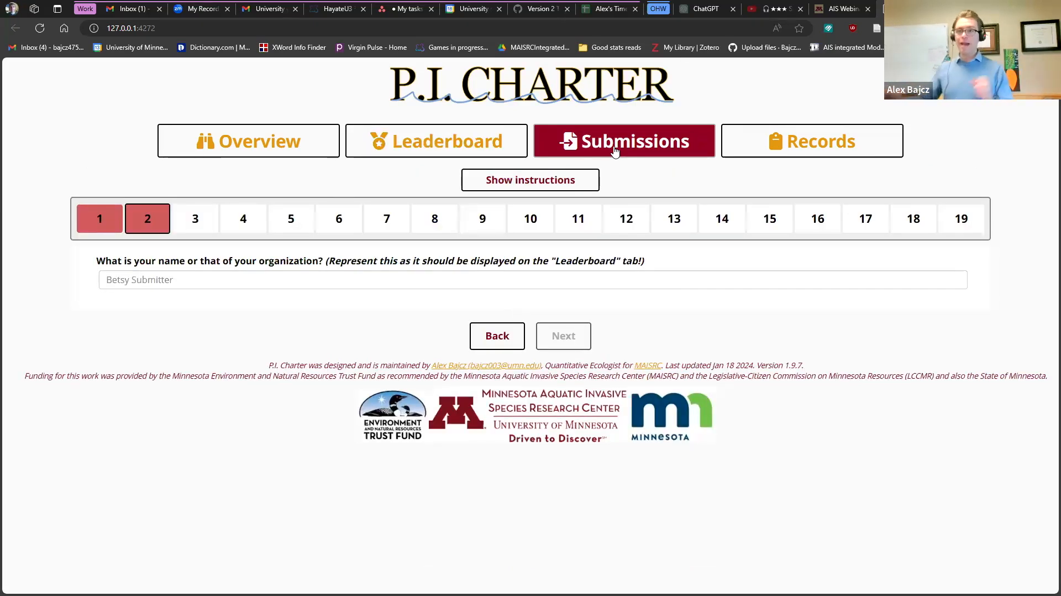
- Enter the submitter's full name in step 2 and advance to the email question
click(177, 281)
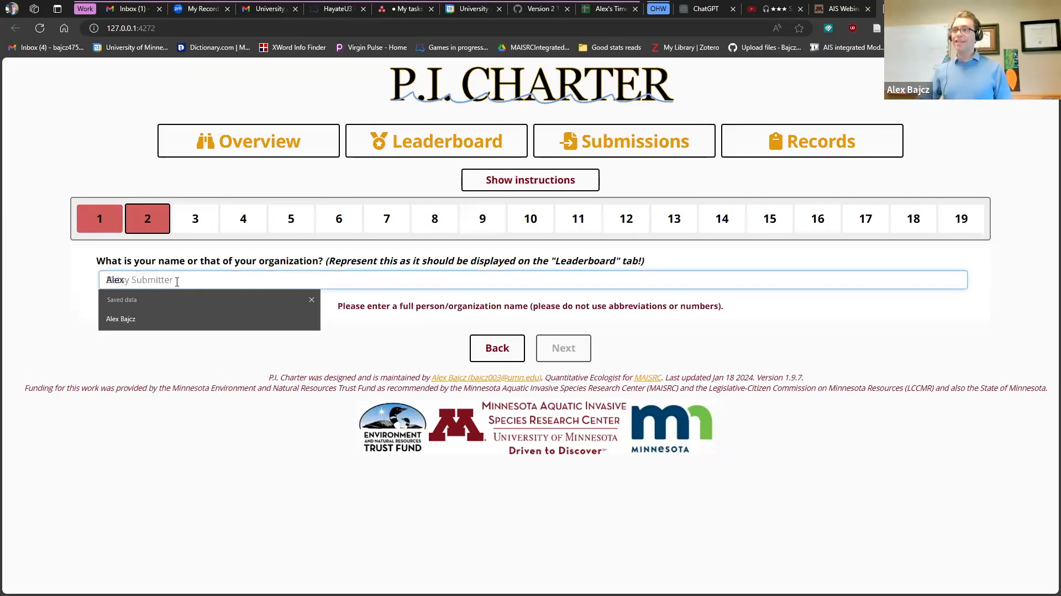
click(193, 337)
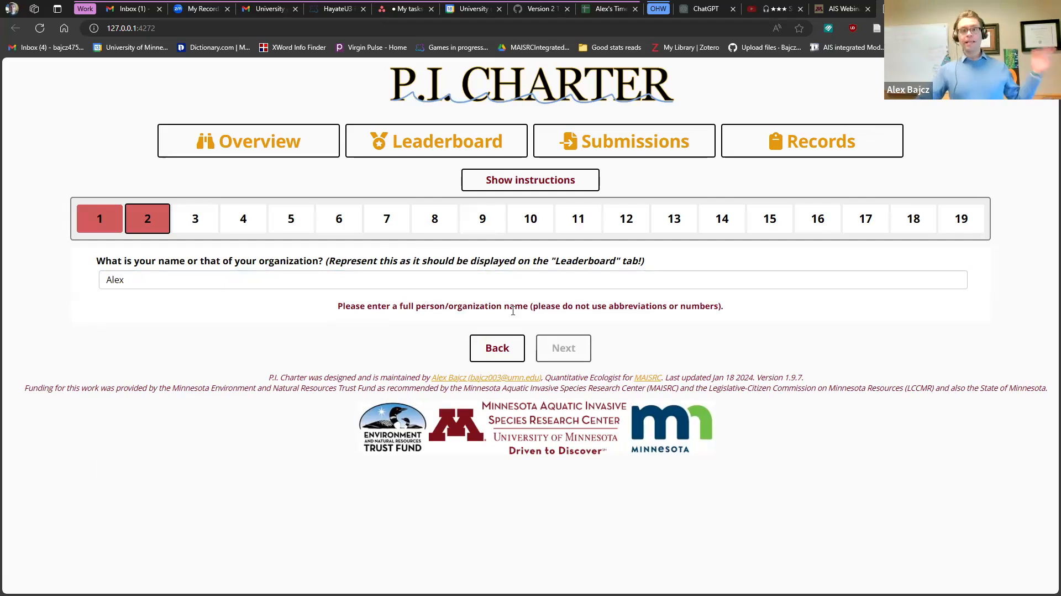
click(392, 284)
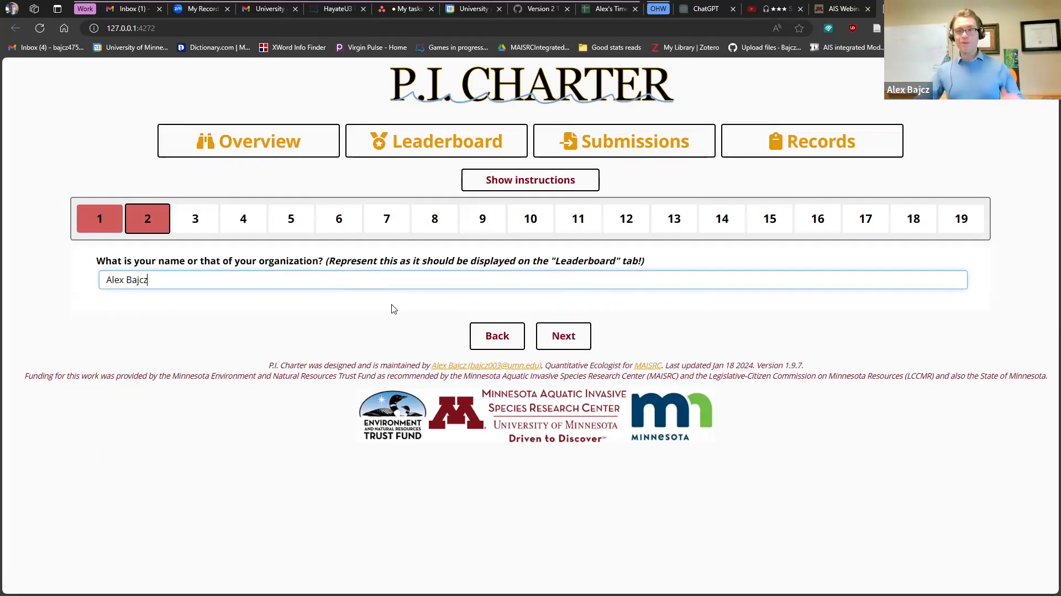
click(581, 332)
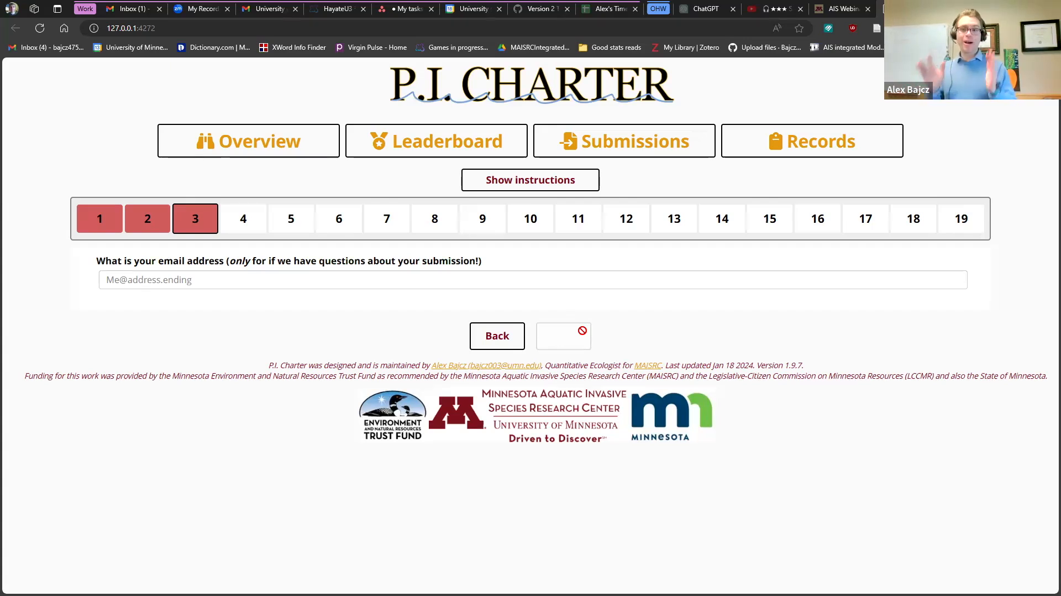
- Replace the mistyped email with the saved contact address and advance to step 4
click(355, 286)
text(fjs)
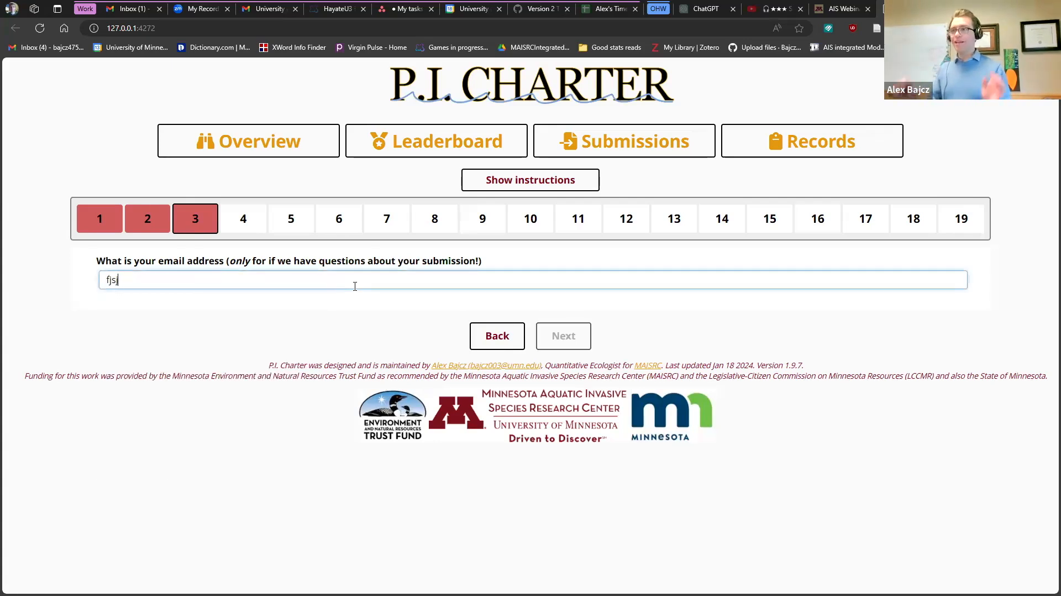
text(j)
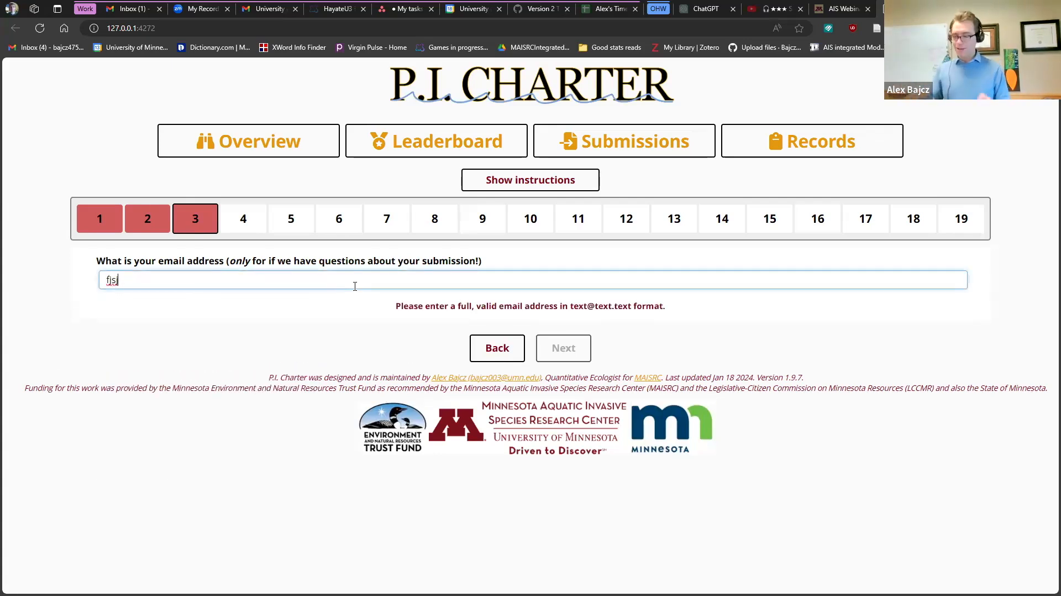
key(BackSpace)
key(BackSpace)
key(BackSpace)
key(BackSpace)
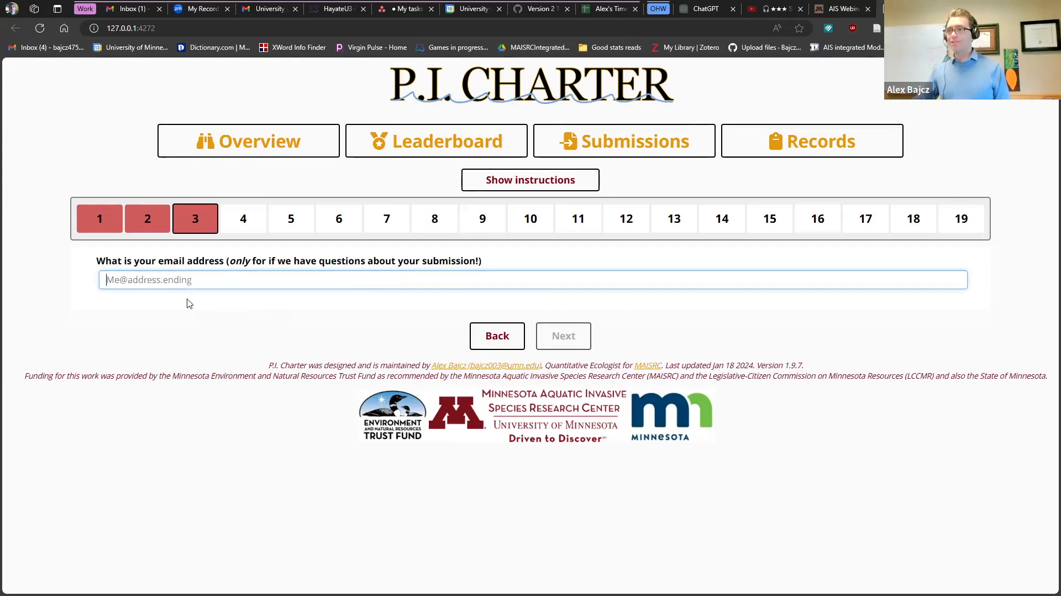
click(166, 323)
click(558, 339)
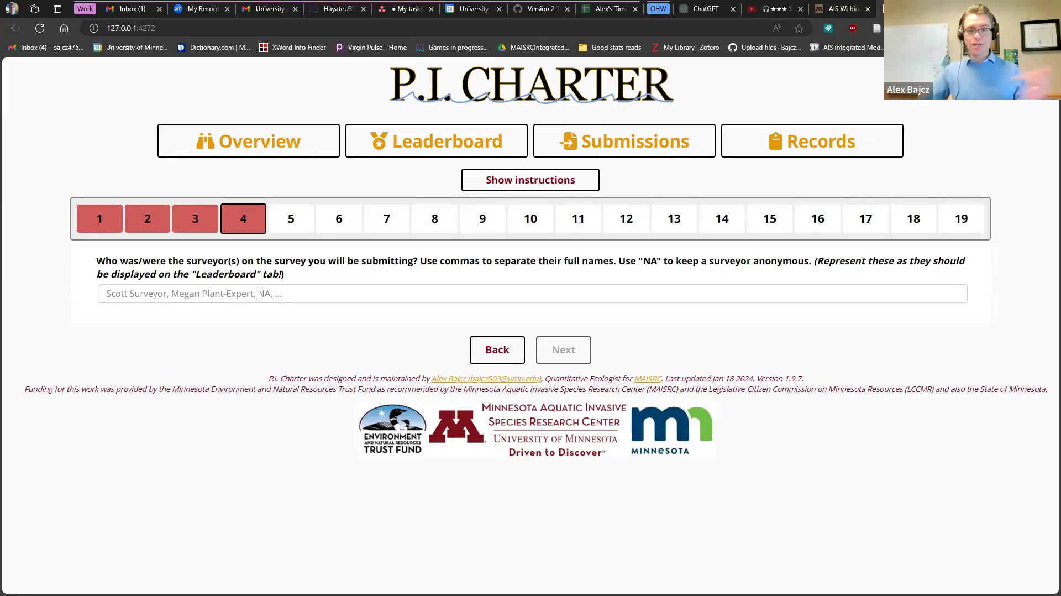
- Glance at the Leaderboard tables again, then return to the Submissions wizard
click(640, 148)
click(512, 145)
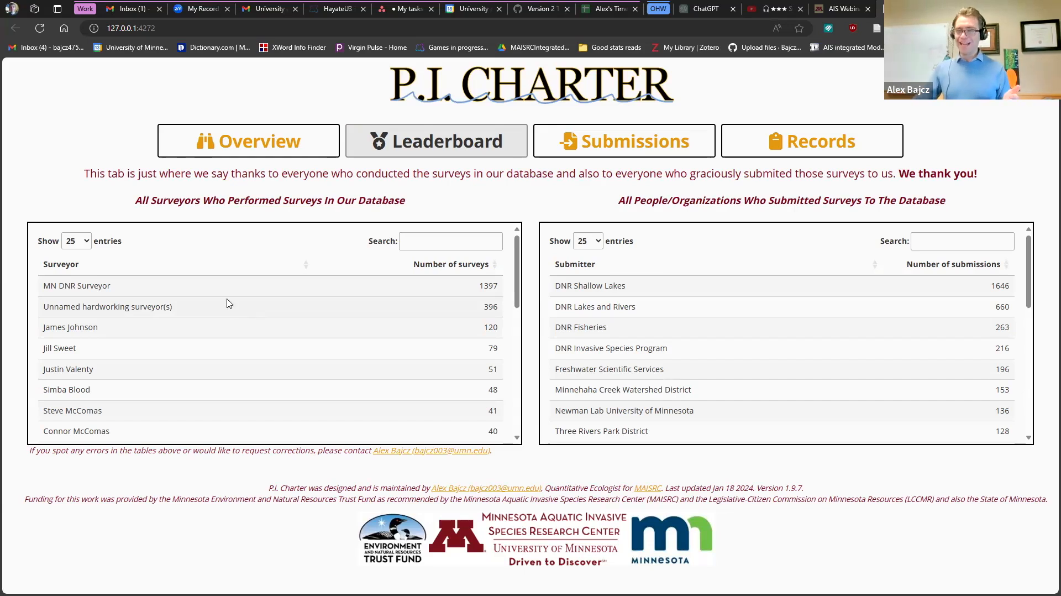
click(577, 153)
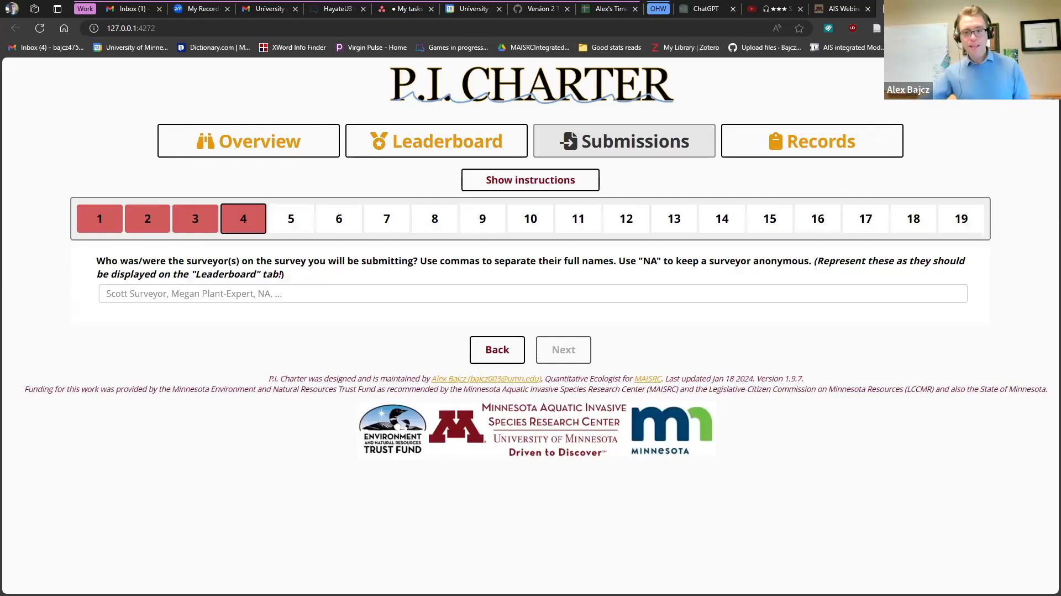
- Fill in the surveyor's saved full name and advance to step 5's lake question
click(199, 295)
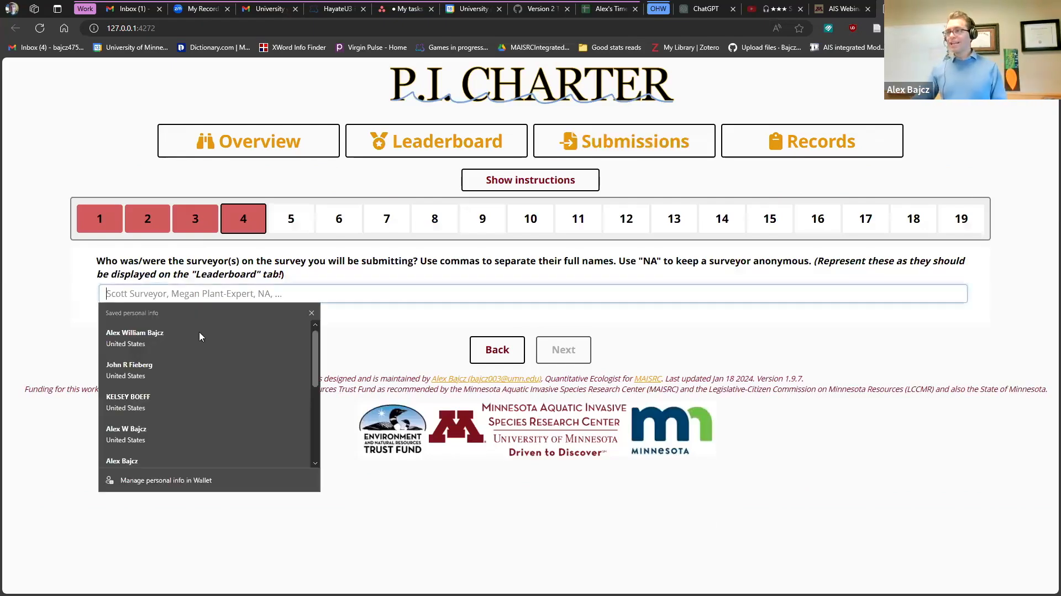
click(199, 331)
click(589, 351)
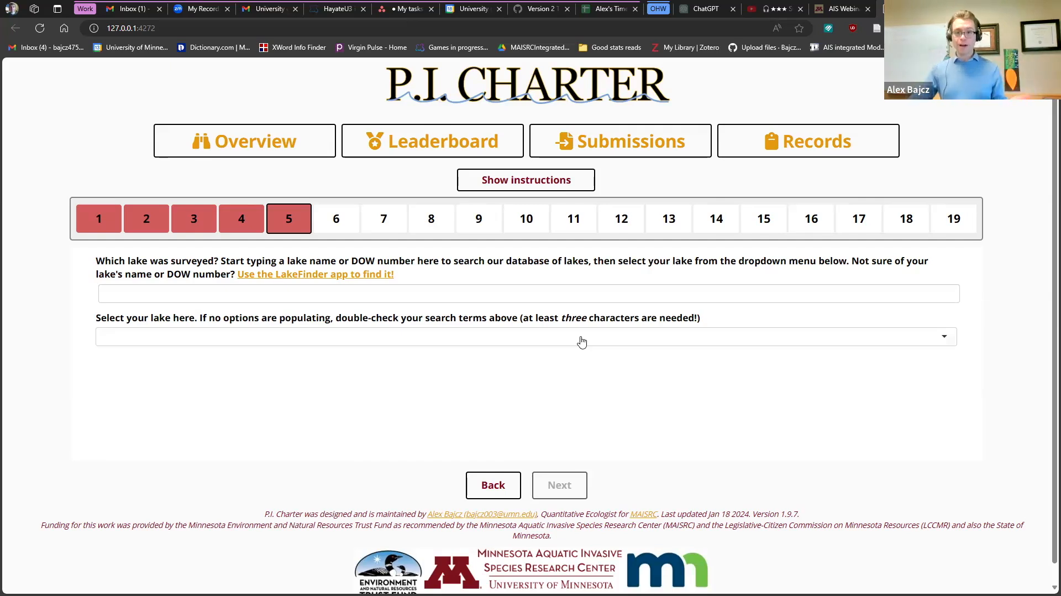
- Search 'Mac', choose Mack Pond (41016600) as the surveyed lake, and advance to step 6
click(485, 299)
text(Mac)
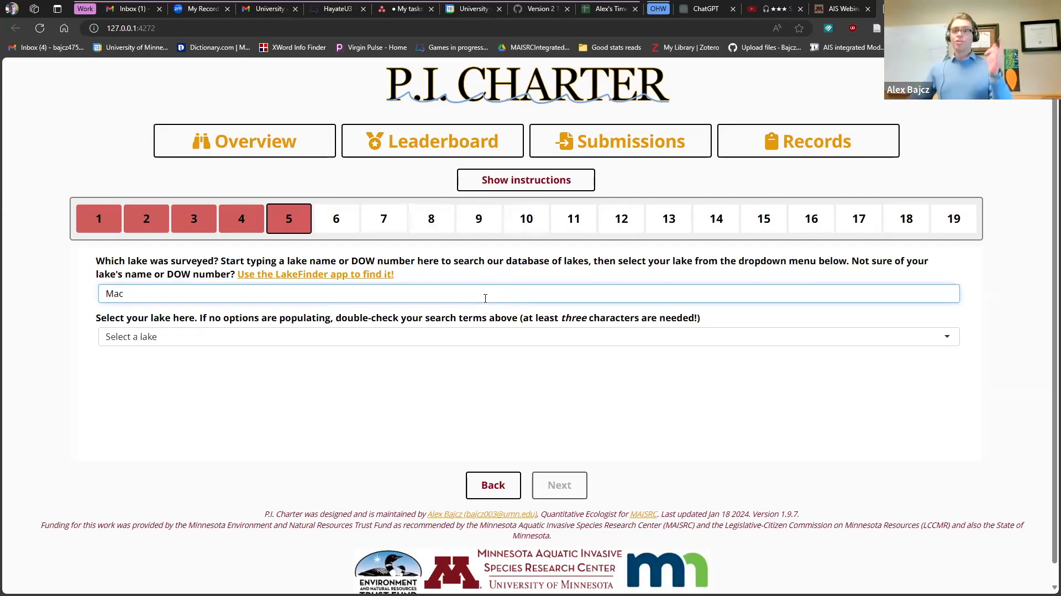
click(305, 340)
scroll(300, 418, down, 1)
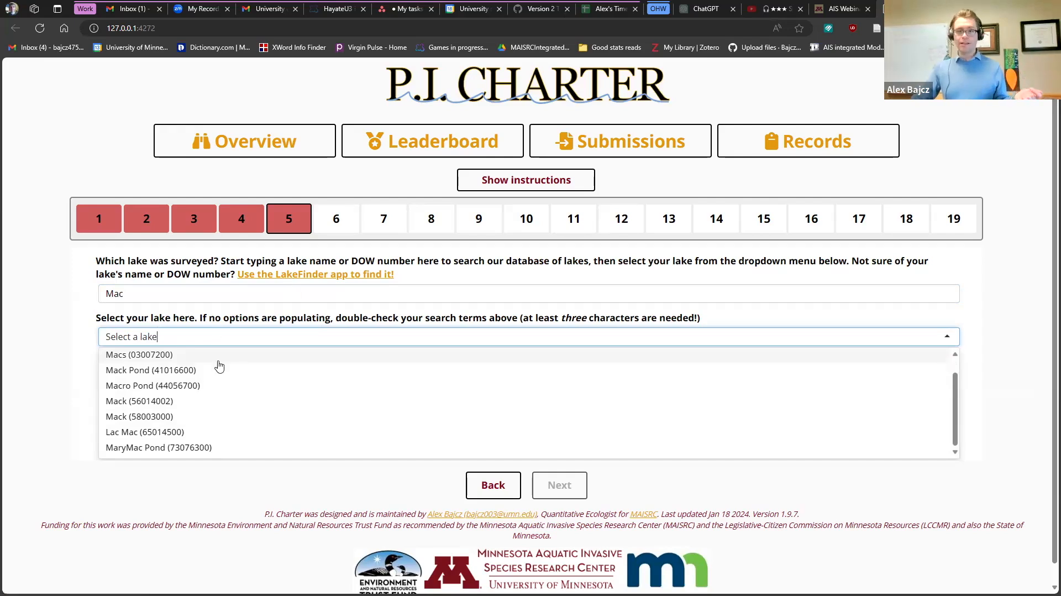
click(206, 372)
click(559, 485)
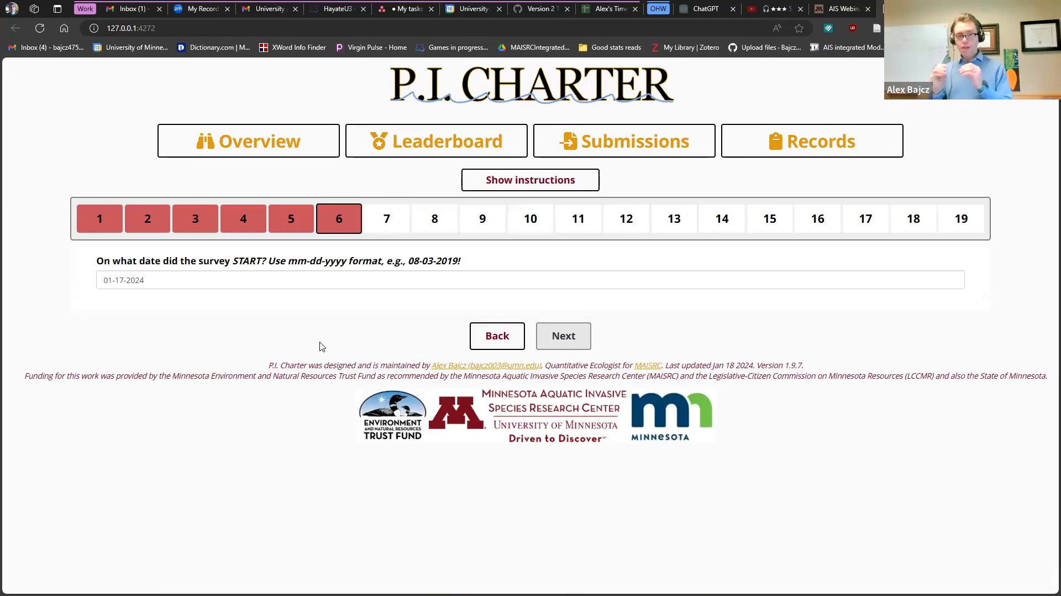
- Set the survey start date to 01-09-2024 with the date picker and advance the wizard
click(173, 283)
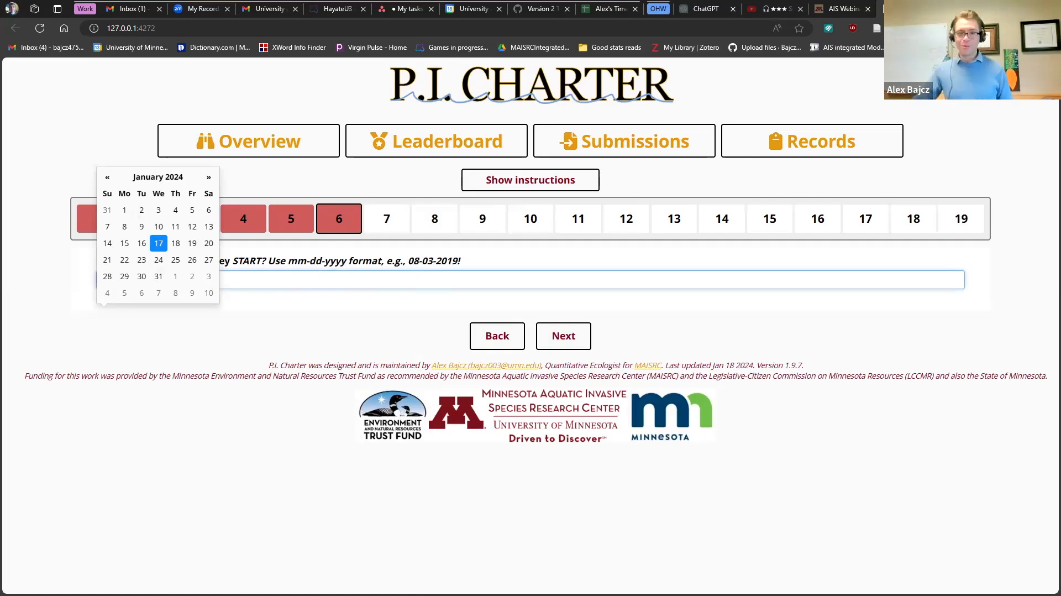
click(142, 227)
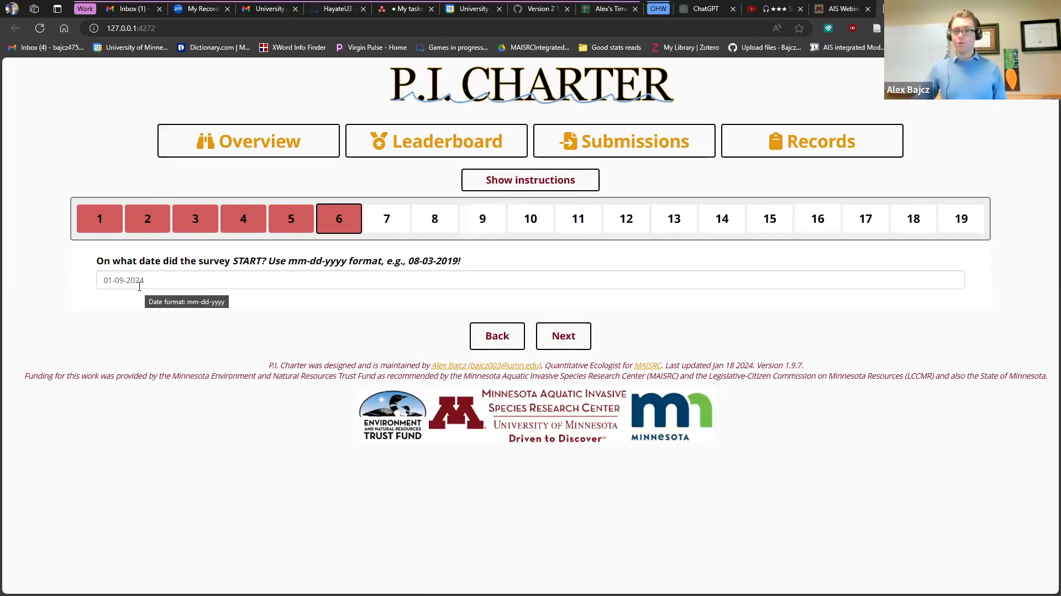
click(563, 334)
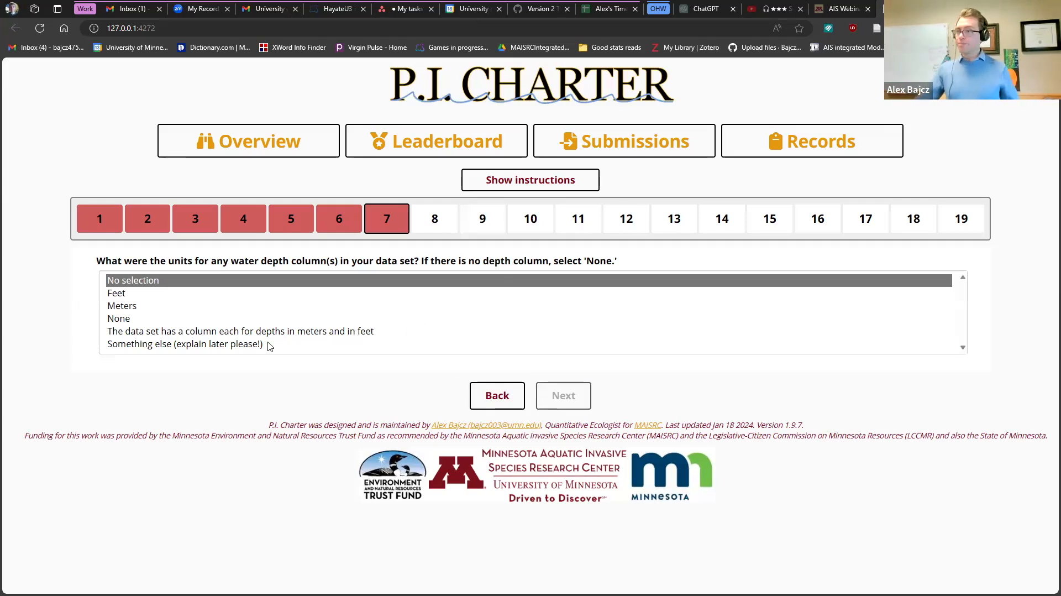
- Try the depth unit options, settle on Meters, and advance to the highest rake value question
click(183, 319)
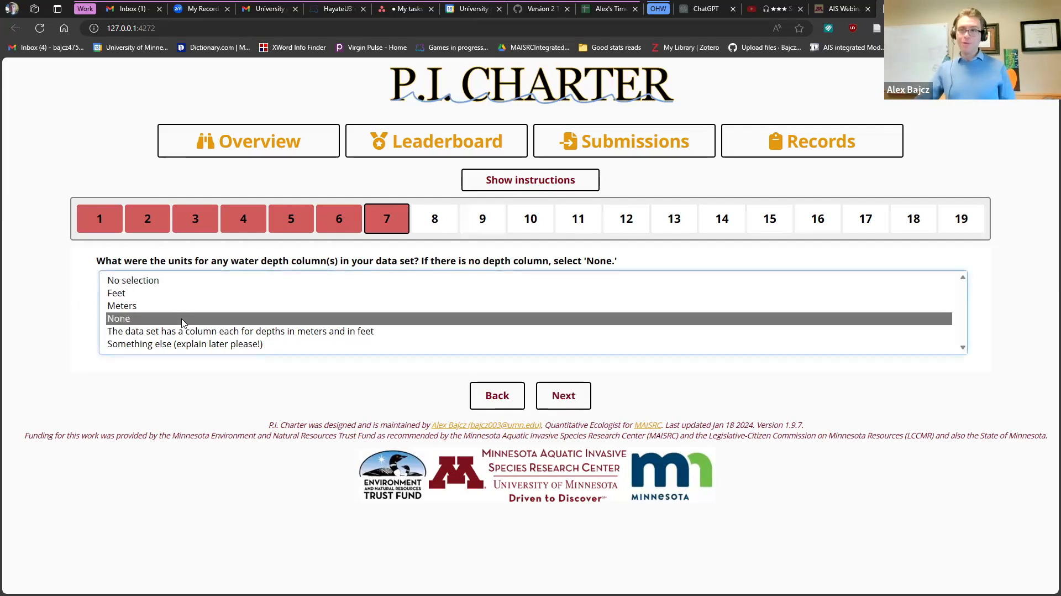
click(189, 334)
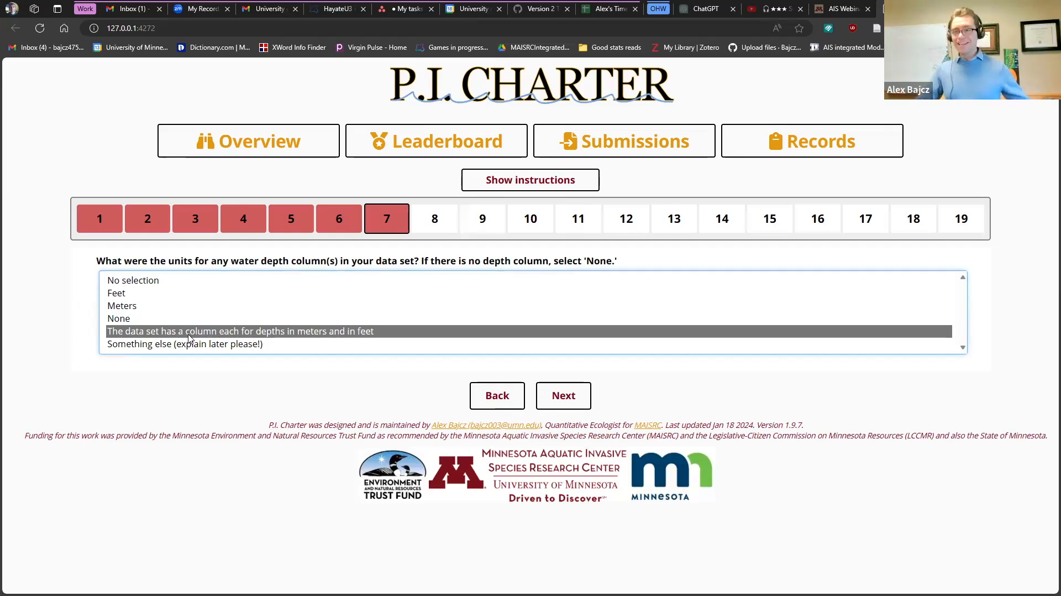
click(162, 307)
click(162, 297)
click(155, 323)
click(152, 345)
click(154, 309)
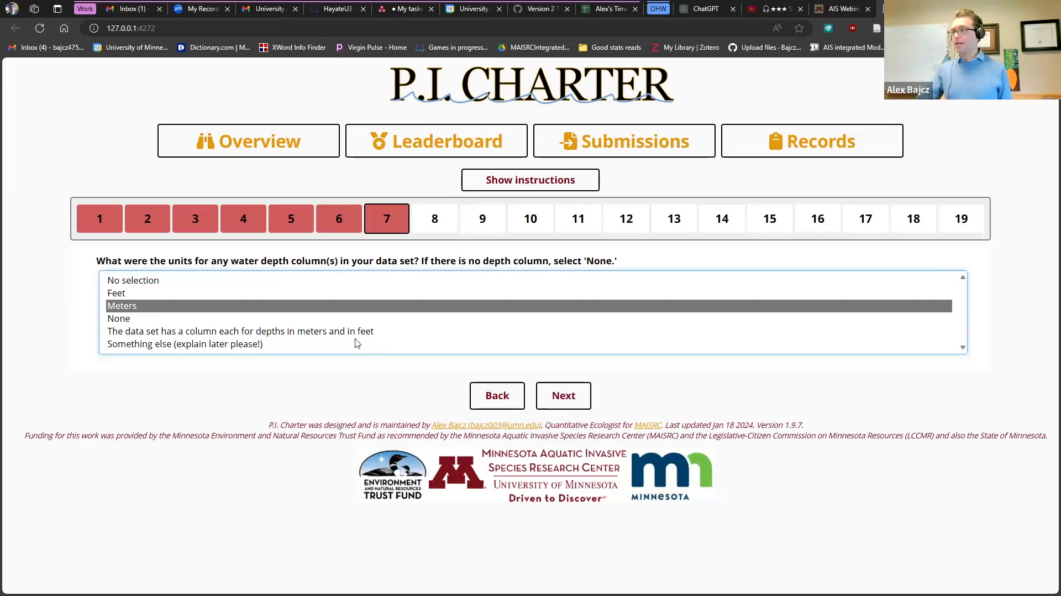
click(563, 395)
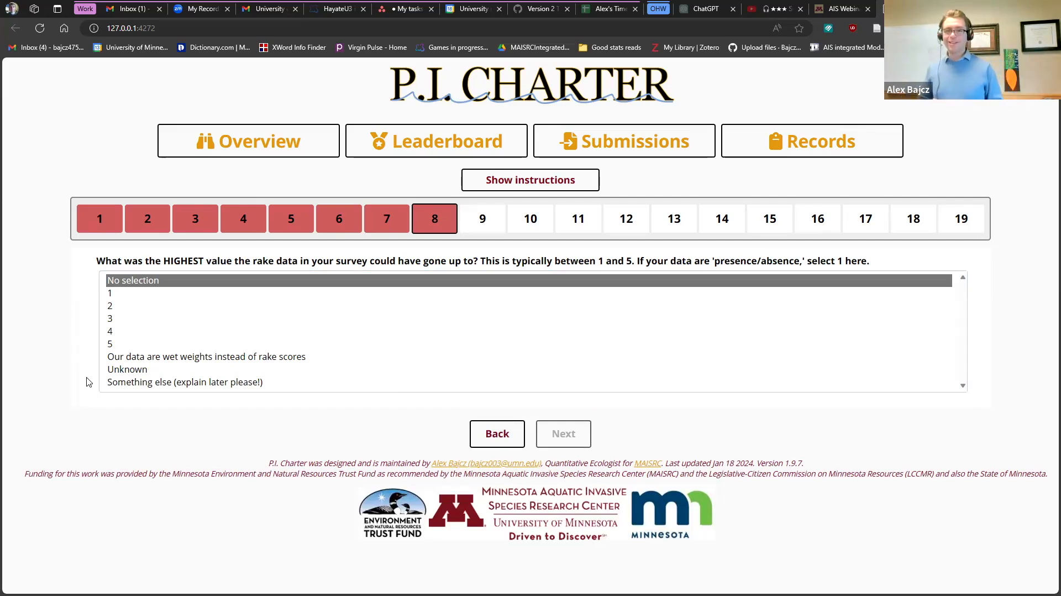
- Compare the rake value options, choose 4 as the highest rake value, and advance to file upload
click(130, 320)
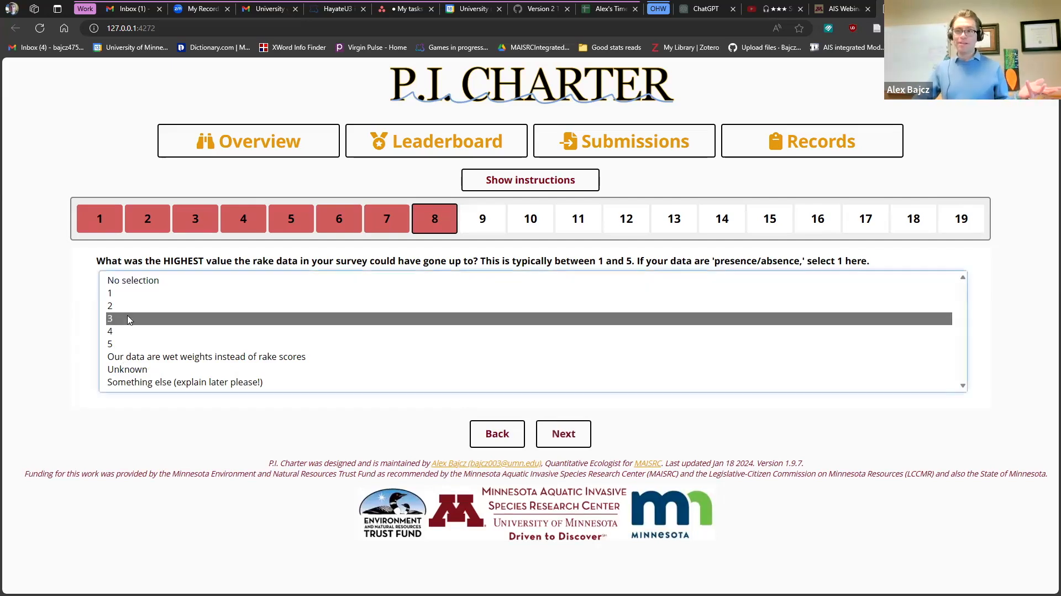
click(136, 332)
click(137, 344)
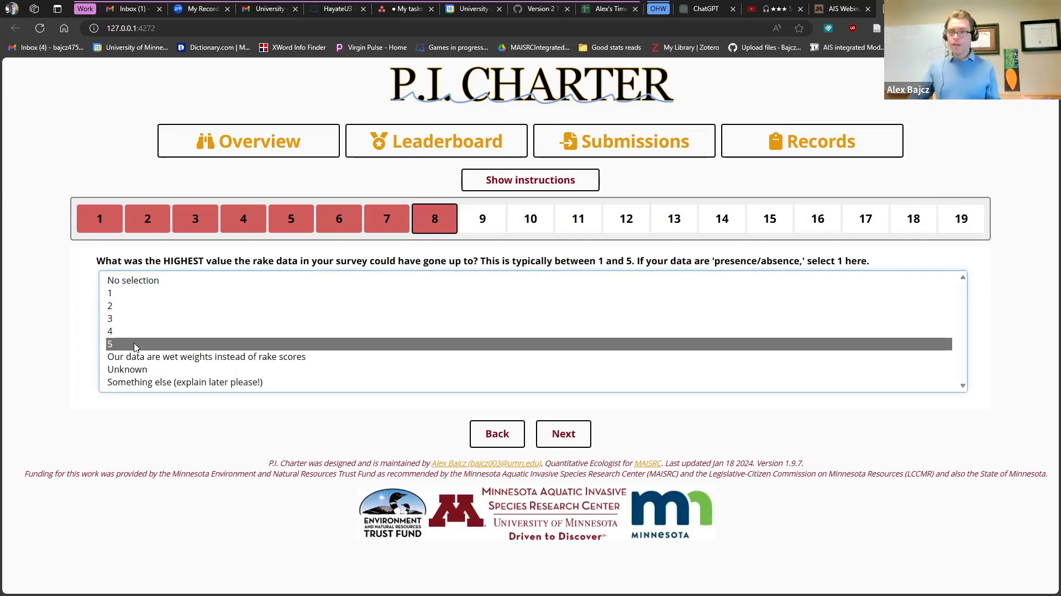
click(138, 296)
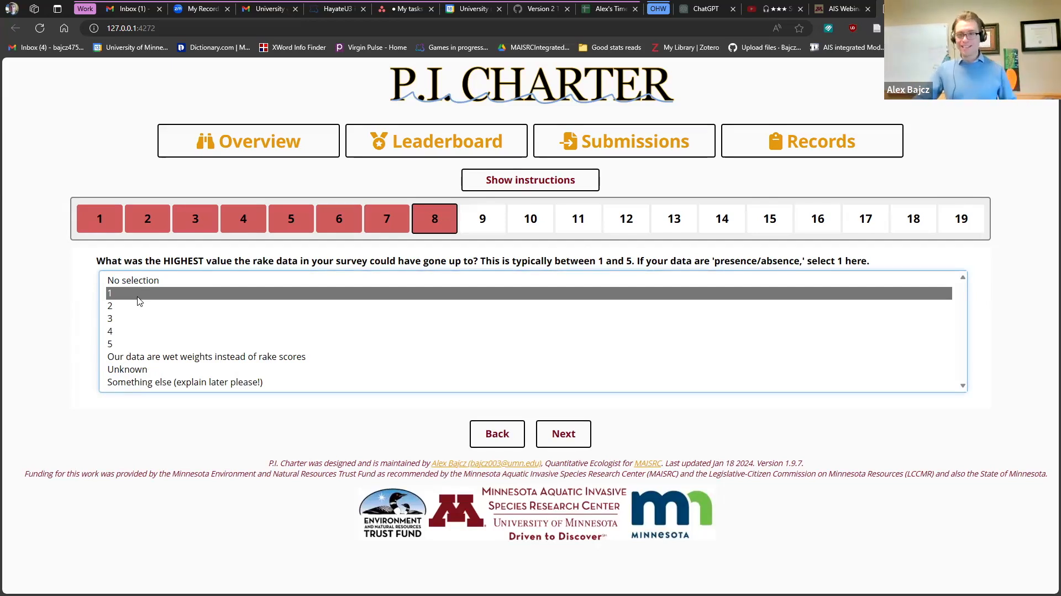
click(148, 373)
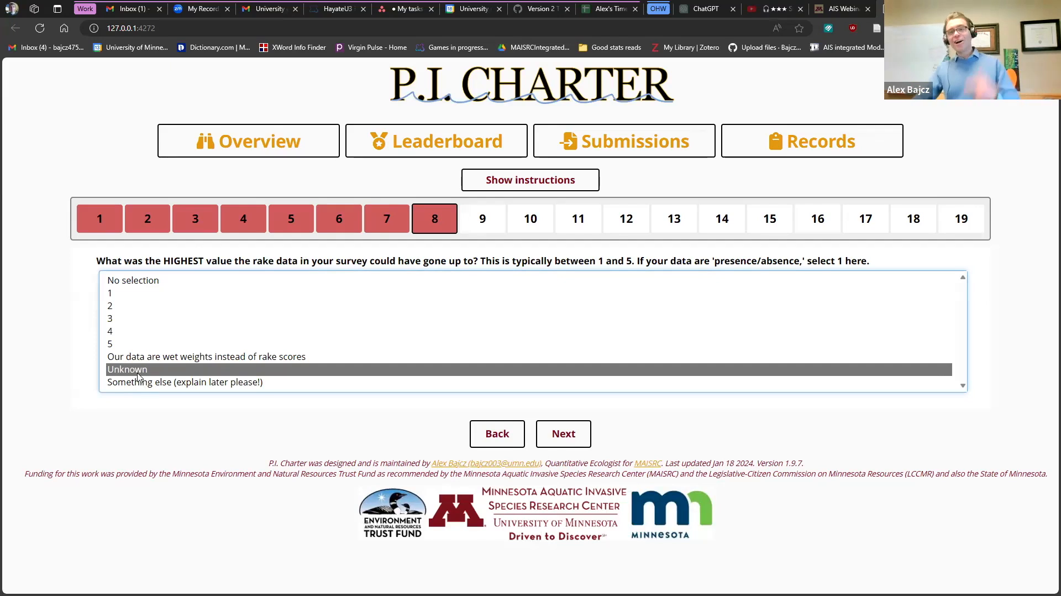
click(156, 382)
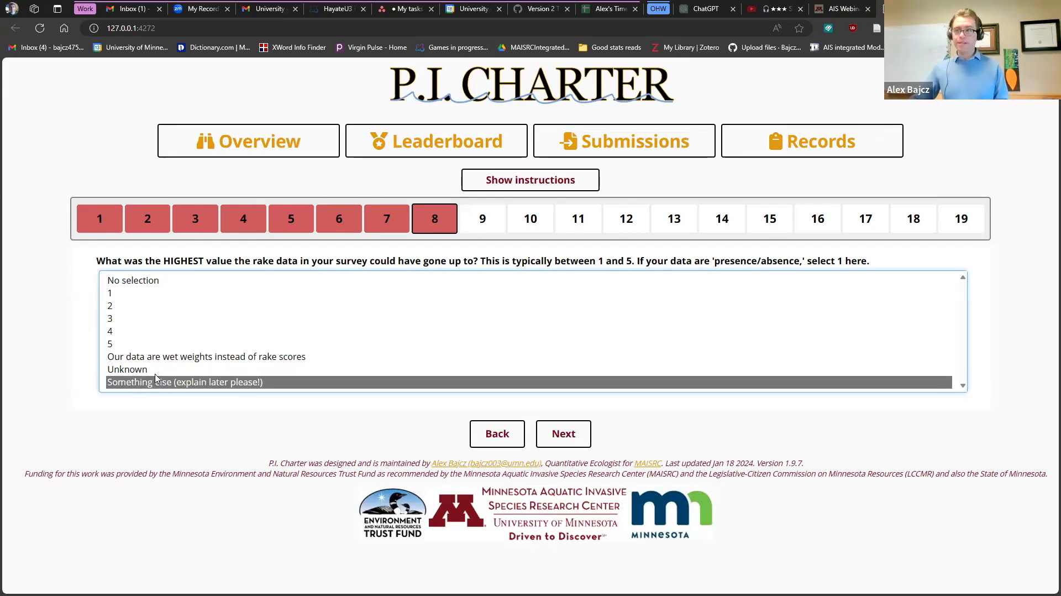
click(160, 331)
click(563, 433)
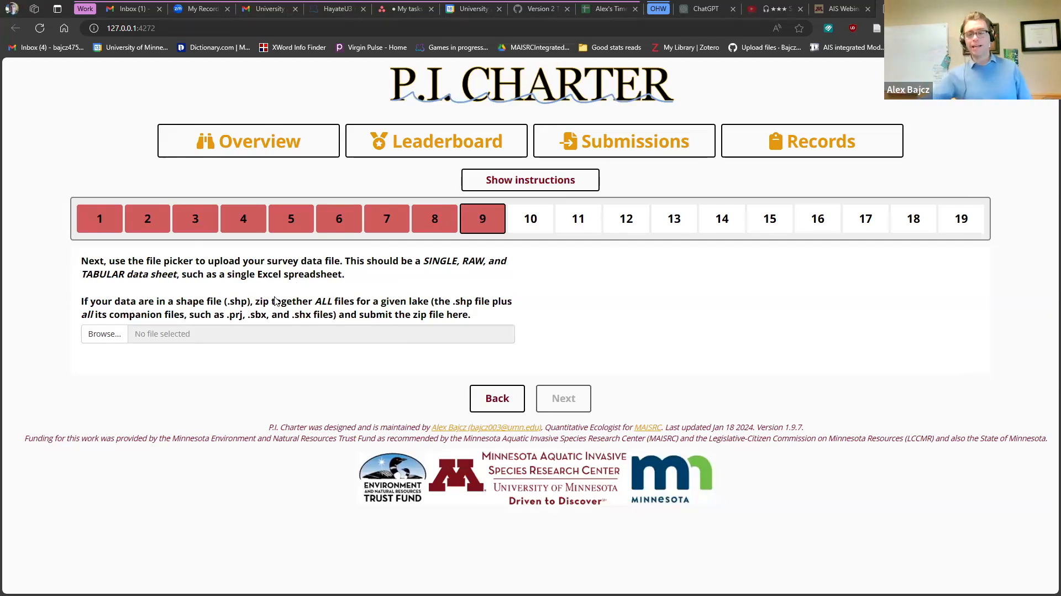
- Test-upload PIlogo.png as the data file, which is rejected as unsupported
click(102, 333)
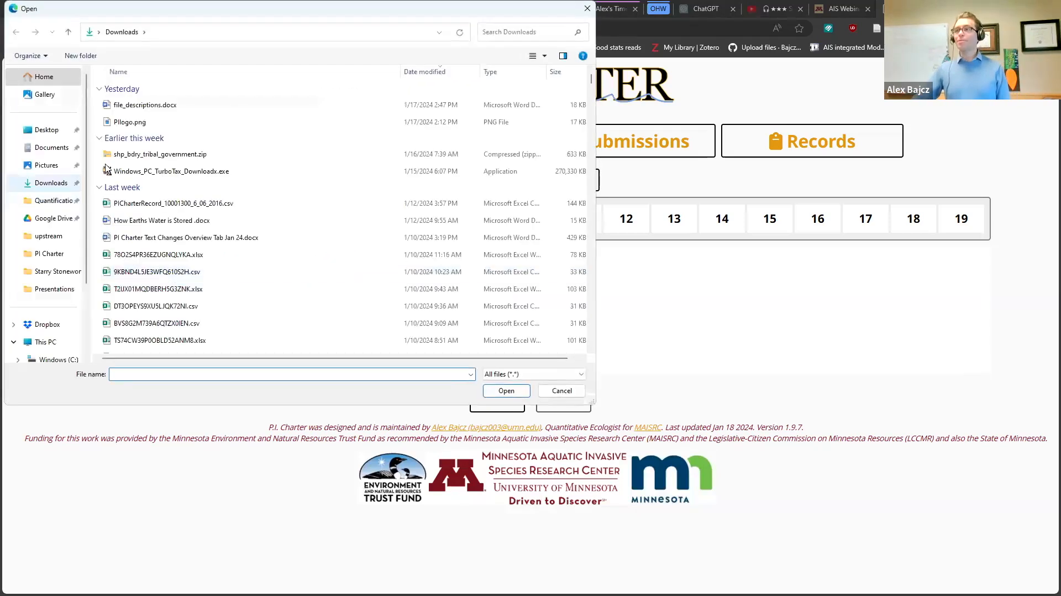
click(139, 124)
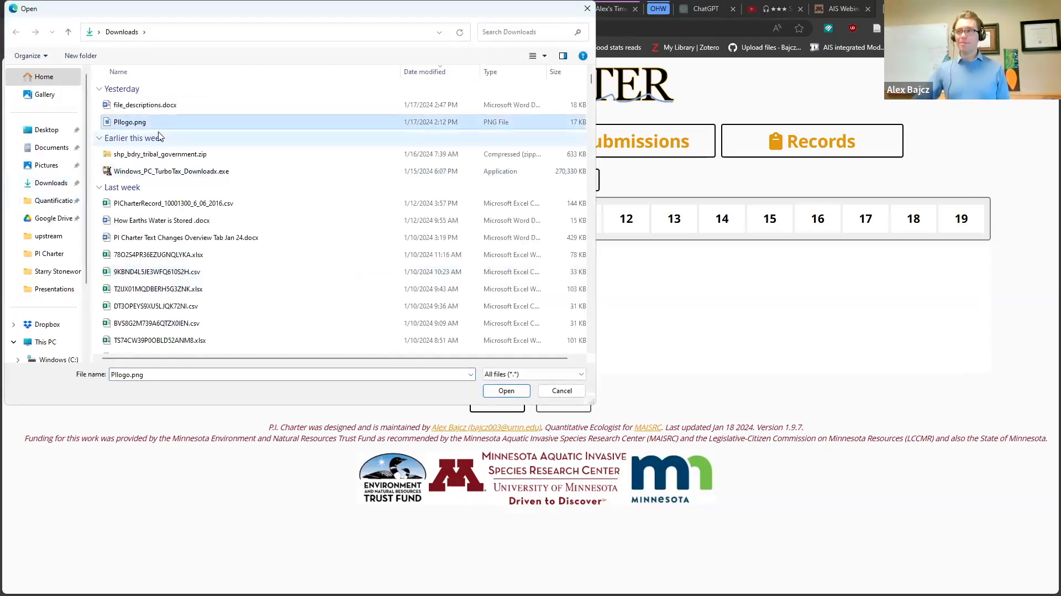
click(506, 390)
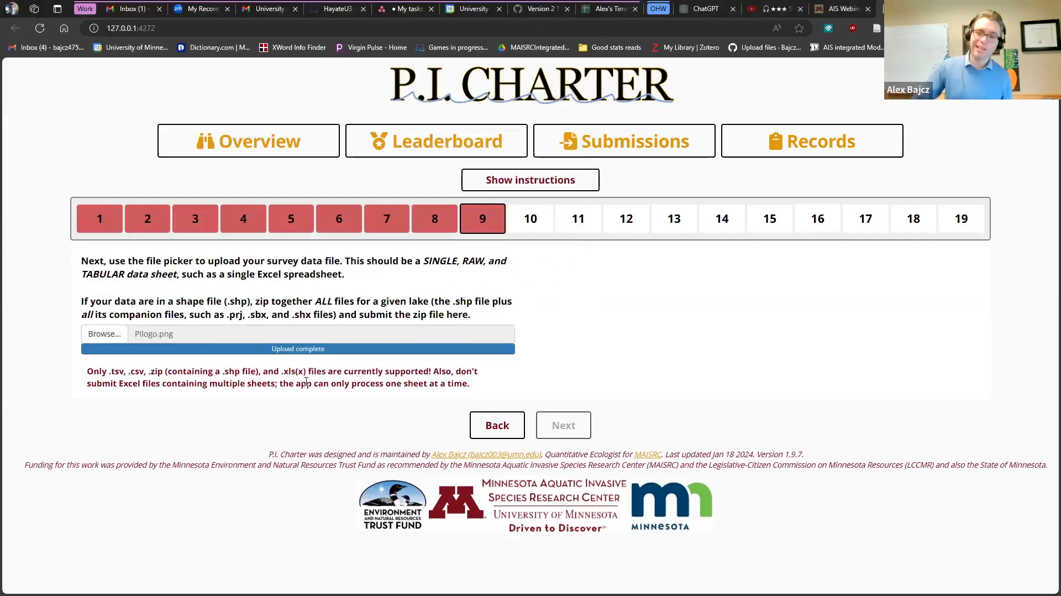
- Upload the .xlsx survey spreadsheet from the Desktop instead
click(117, 338)
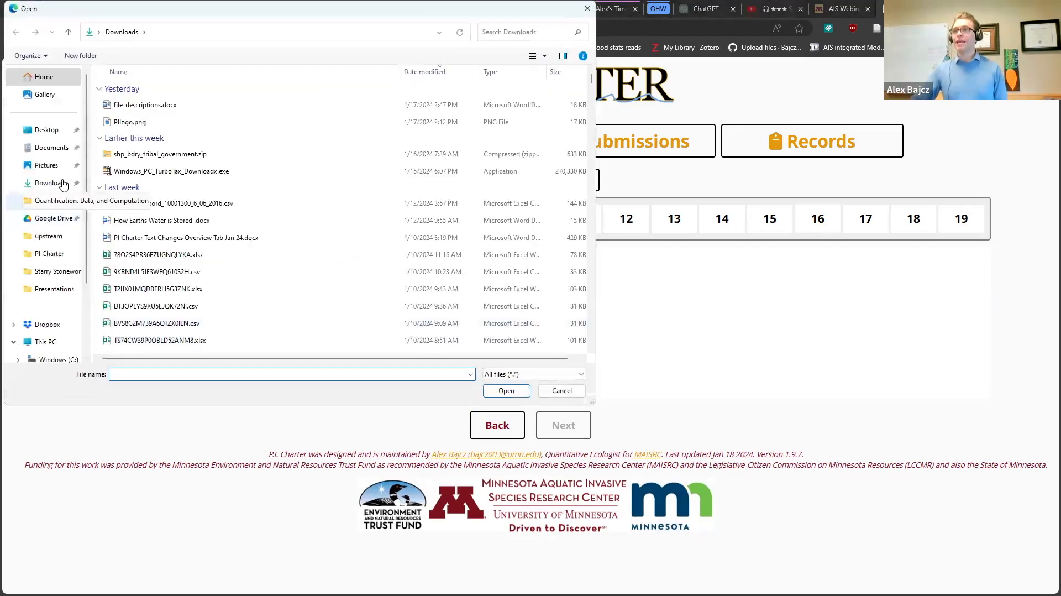
click(47, 129)
click(308, 115)
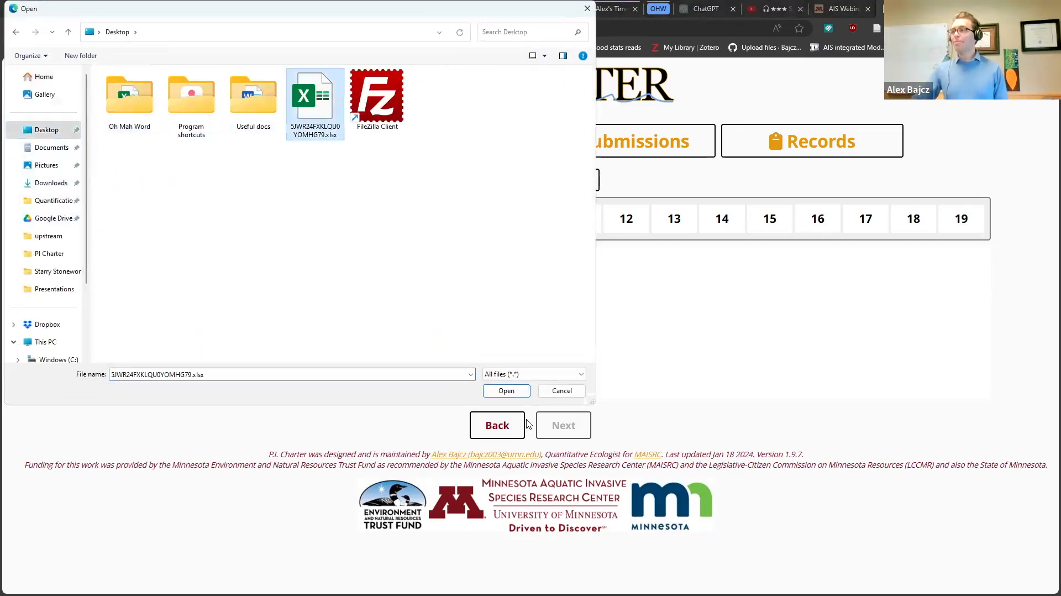
click(505, 389)
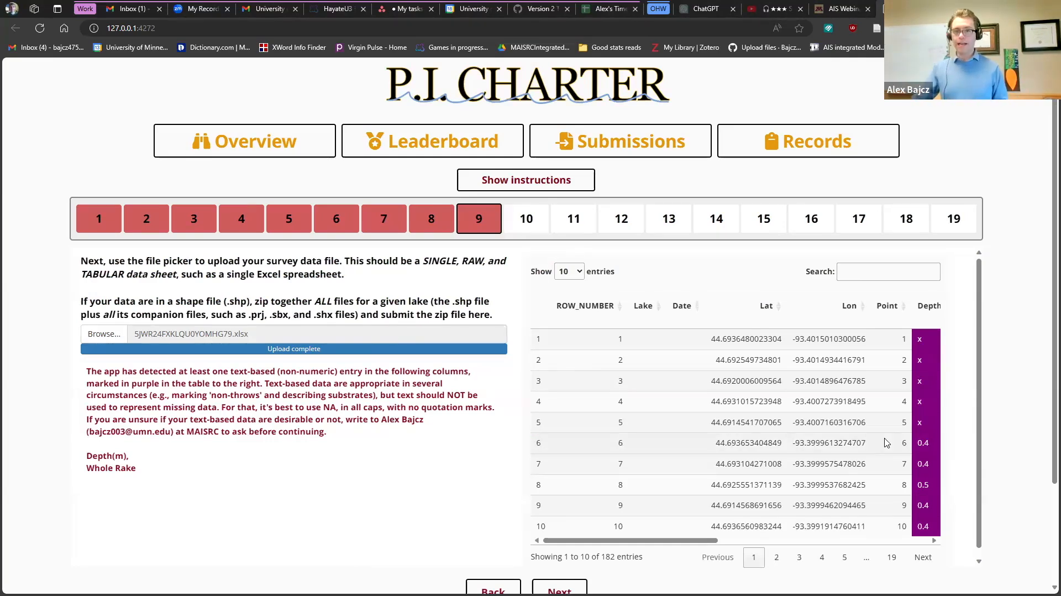
- Inspect the text-flagged Depth(m) and Whole Rake columns and trailing summary rows, then continue to step 10
scroll(886, 442, down, 1)
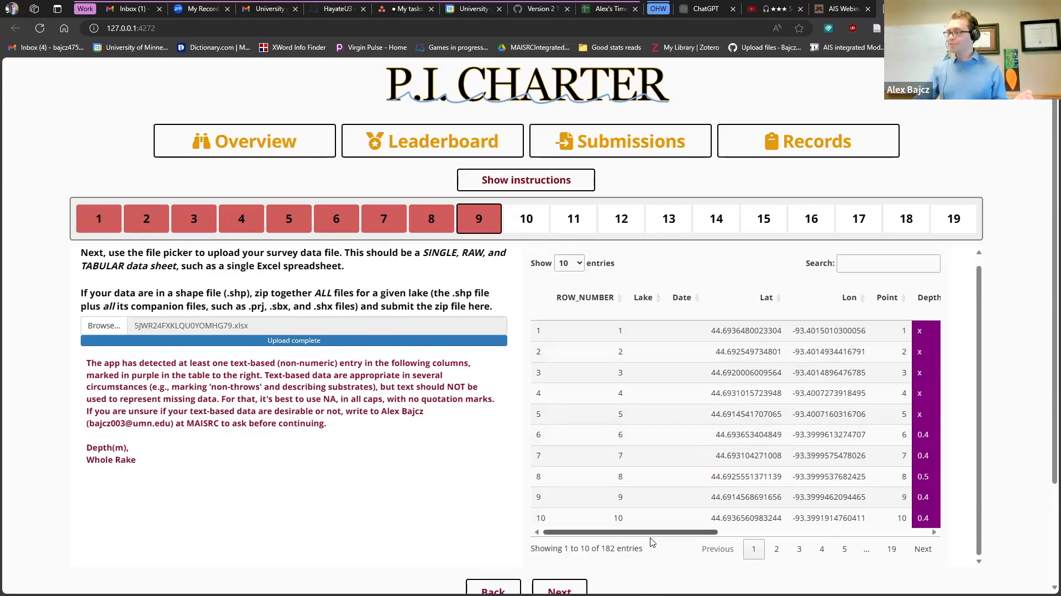
drag(659, 532, 760, 531)
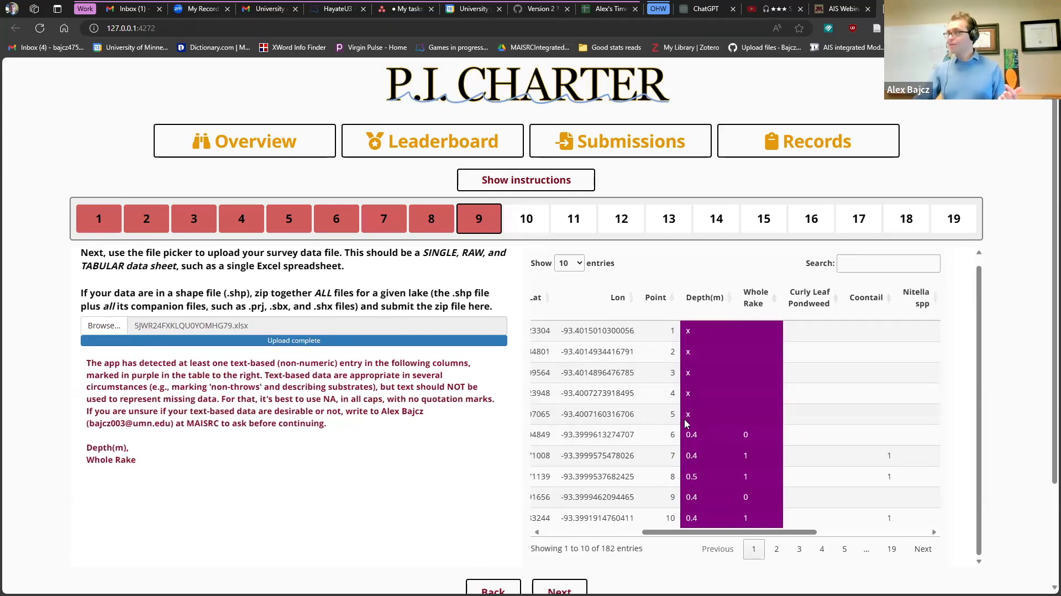
drag(724, 531, 677, 533)
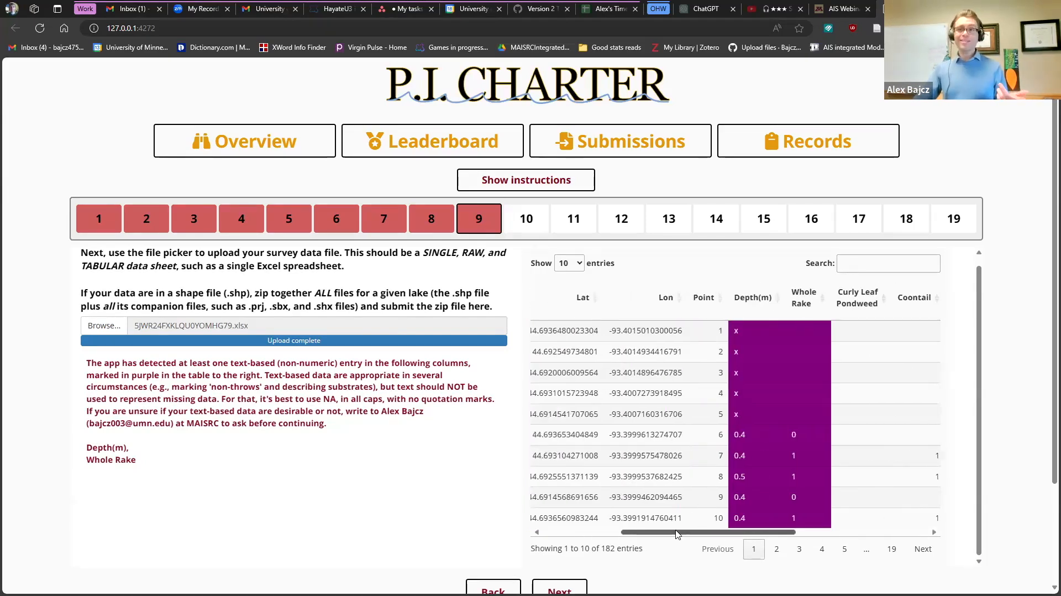
scroll(664, 412, right, 3)
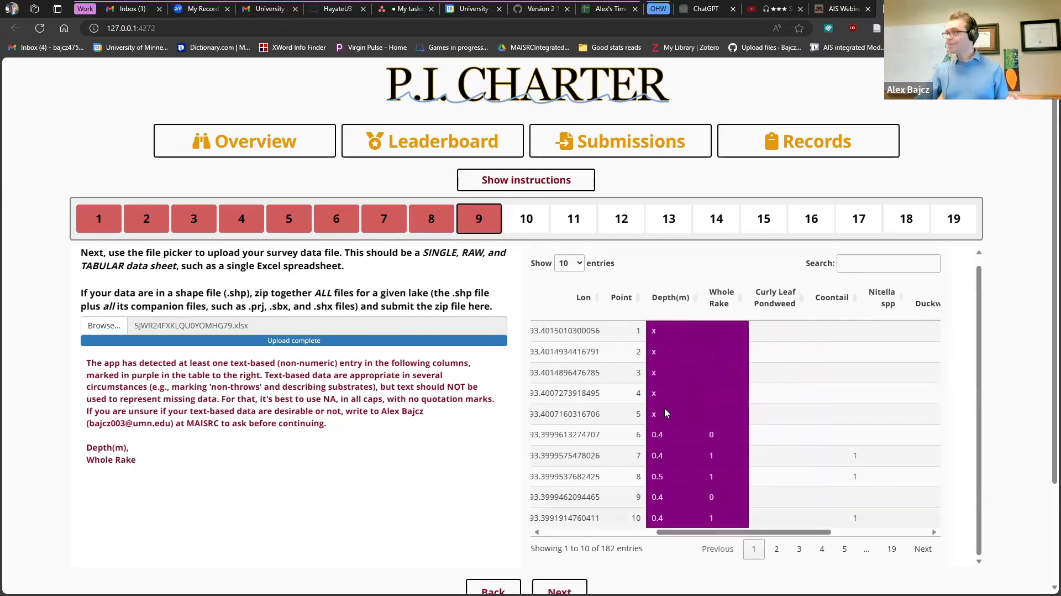
scroll(664, 412, down, 3)
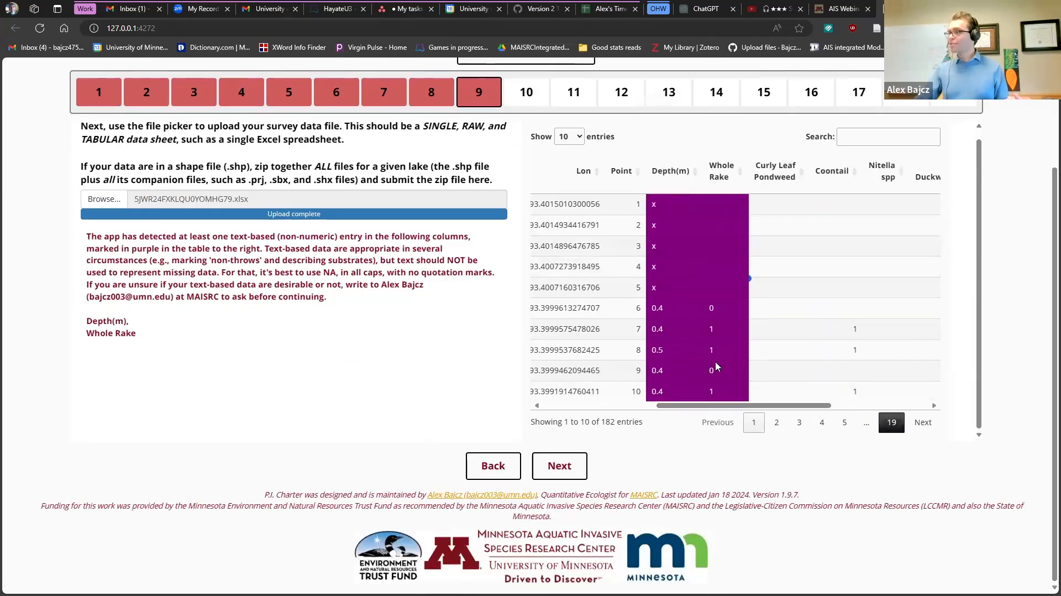
click(872, 404)
scroll(755, 405, down, 3)
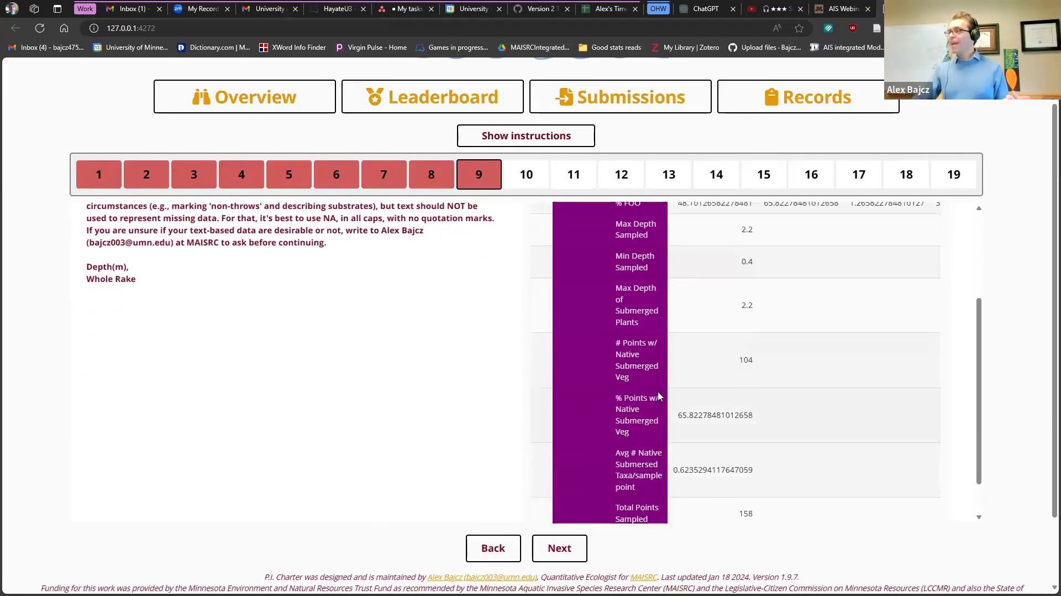
scroll(657, 396, up, 2)
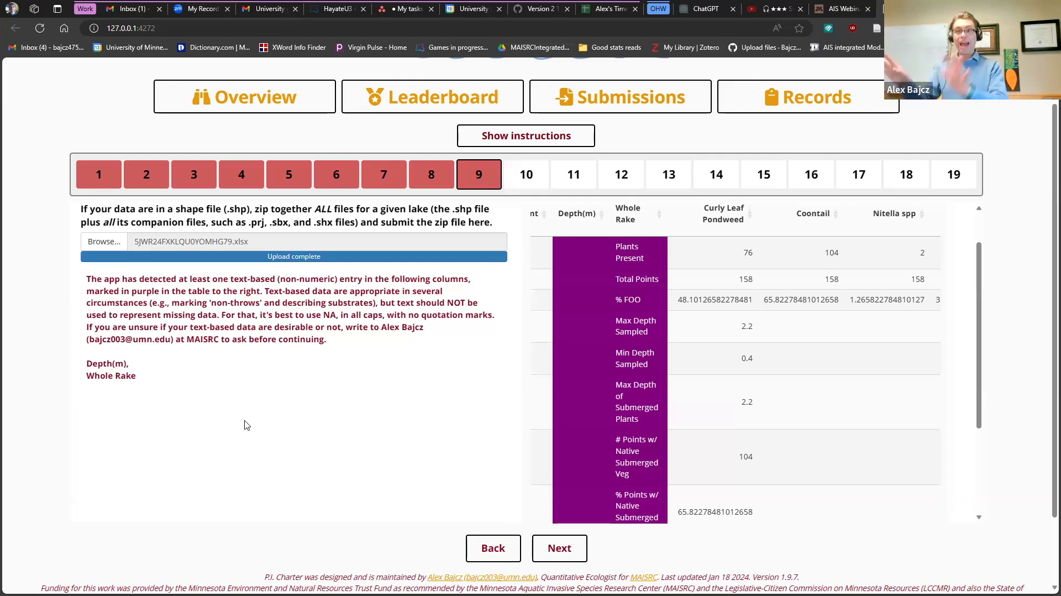
click(559, 548)
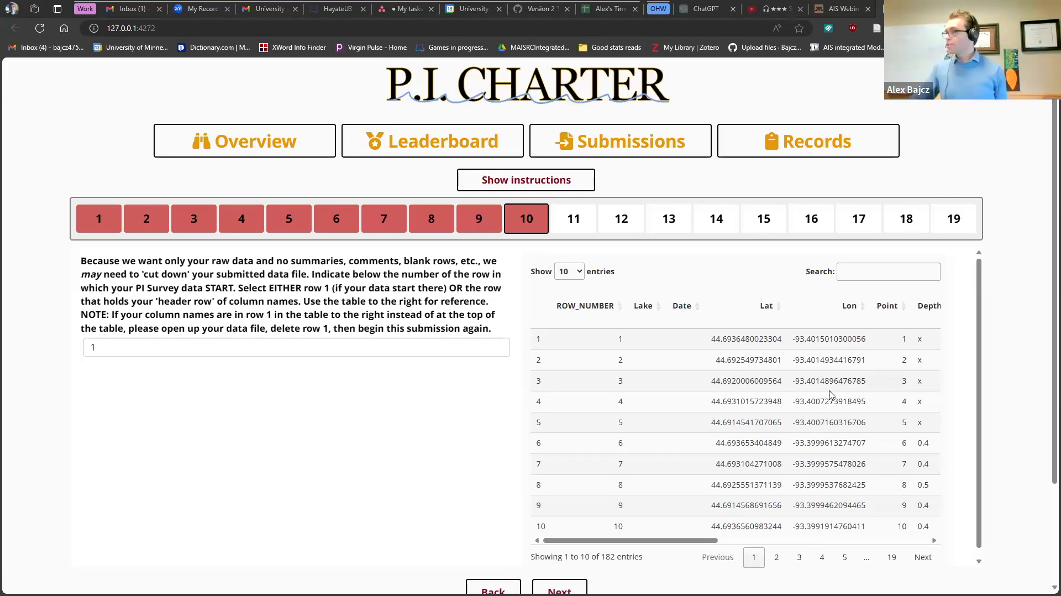
- Try 6 as the data start row, revert it to 1, and move to the end-row question
drag(635, 545, 674, 542)
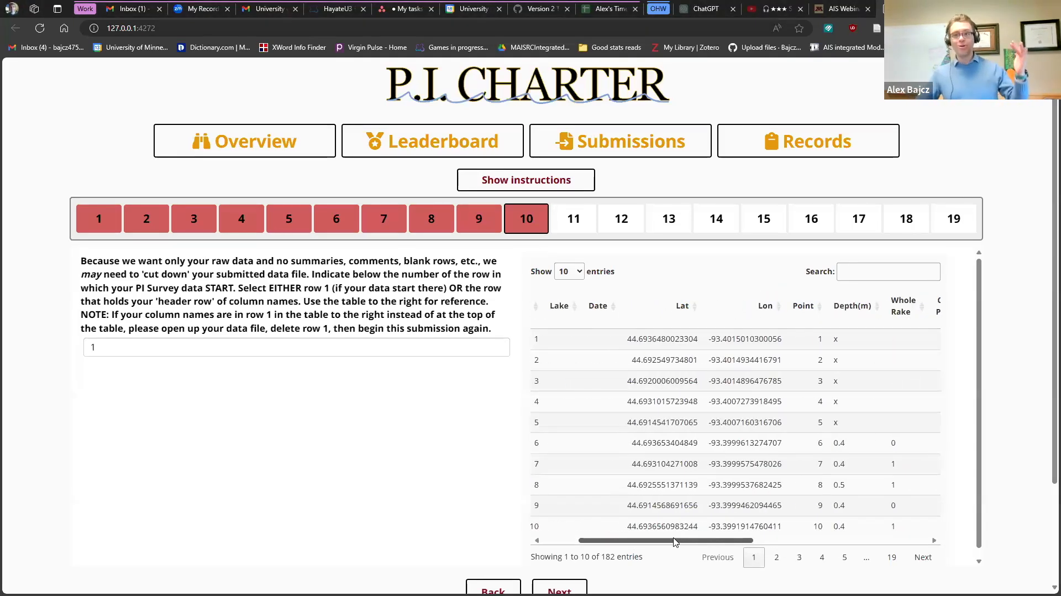
click(167, 345)
click(716, 557)
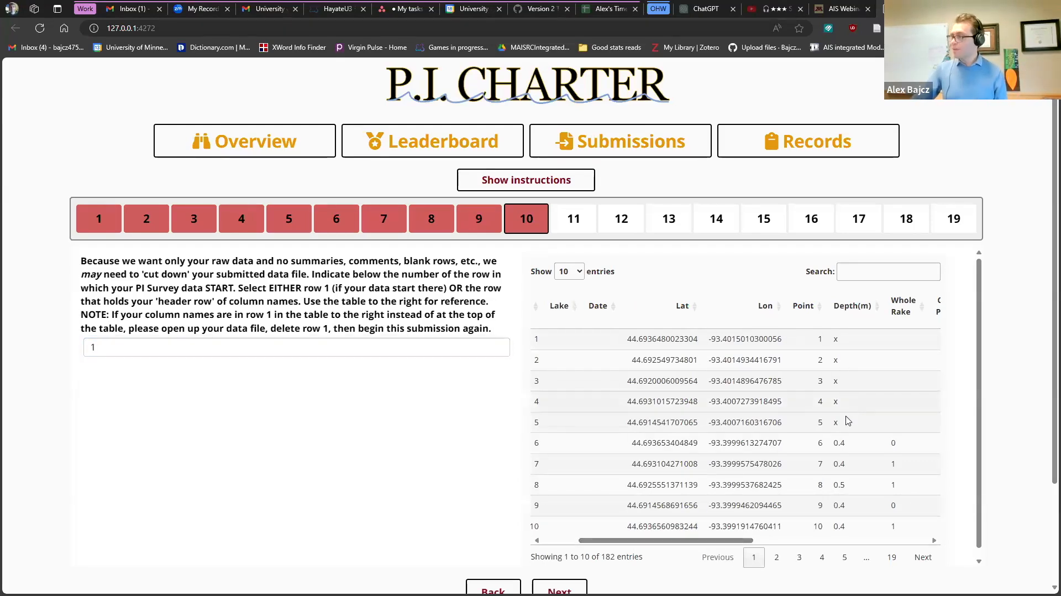
click(144, 348)
key(BackSpace)
text(6)
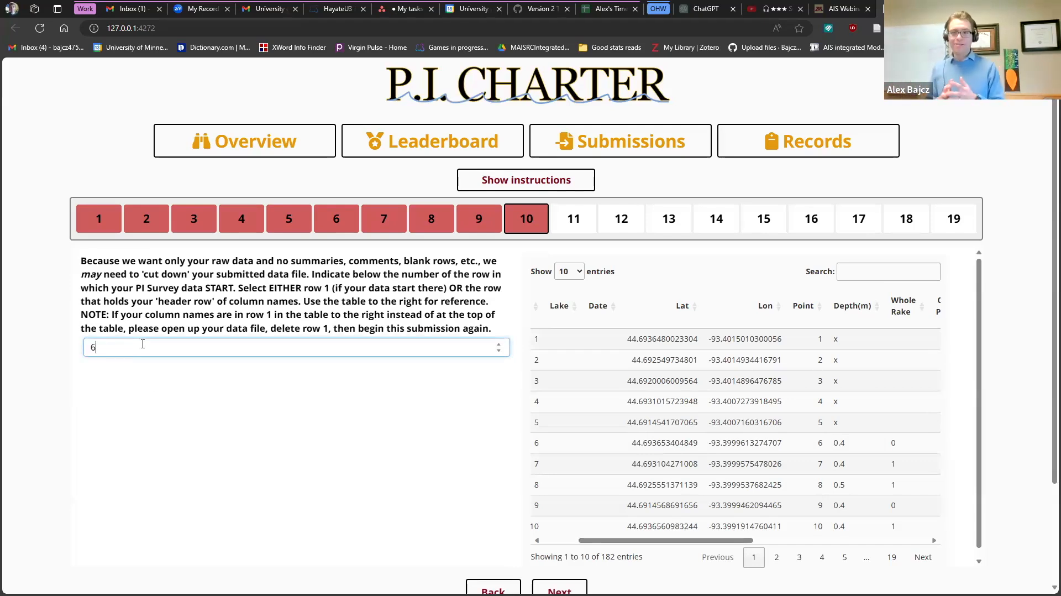
key(BackSpace)
text(1)
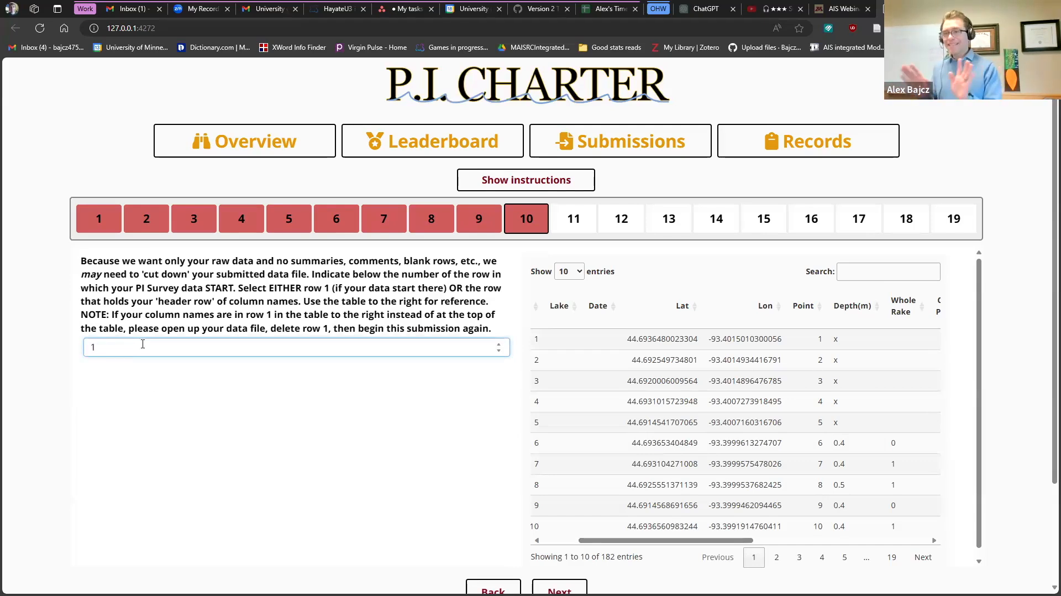
click(559, 588)
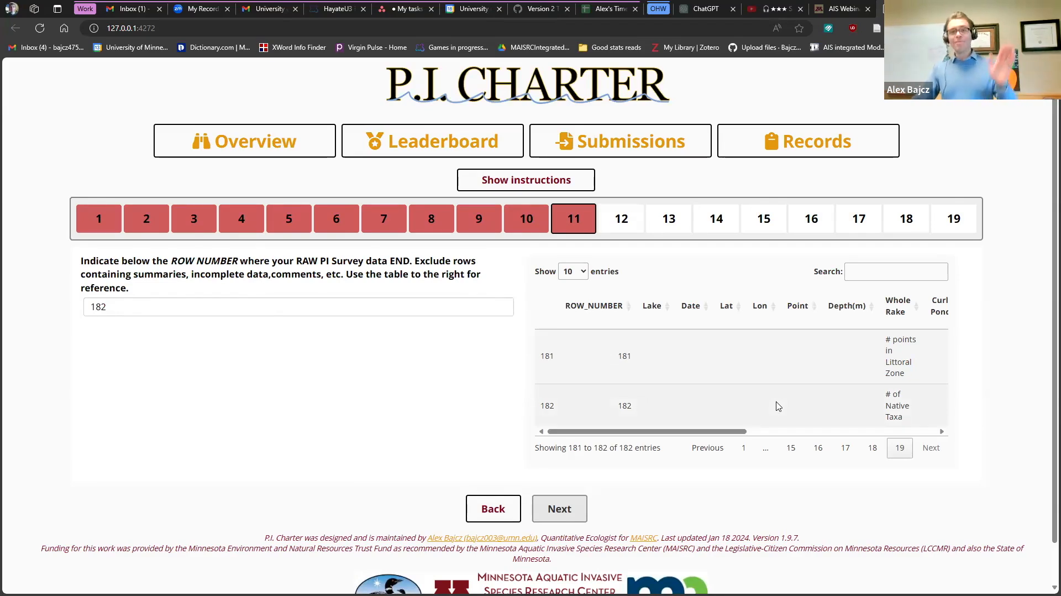
- Page through the table's final rows to find the last raw data row, row 170
click(872, 448)
scroll(876, 450, down, 1)
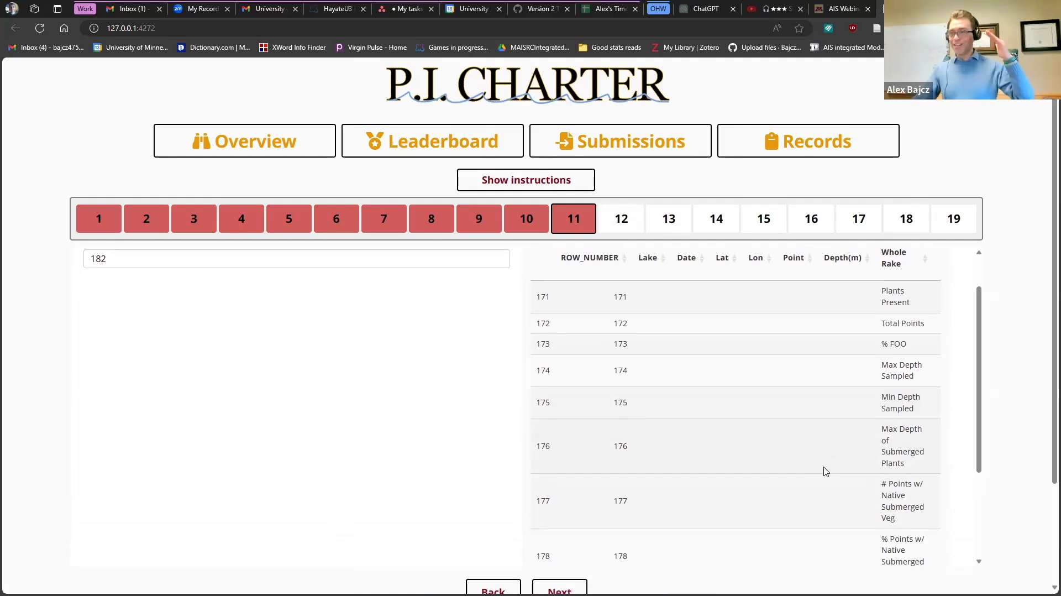
scroll(784, 480, down, 4)
scroll(774, 511, up, 4)
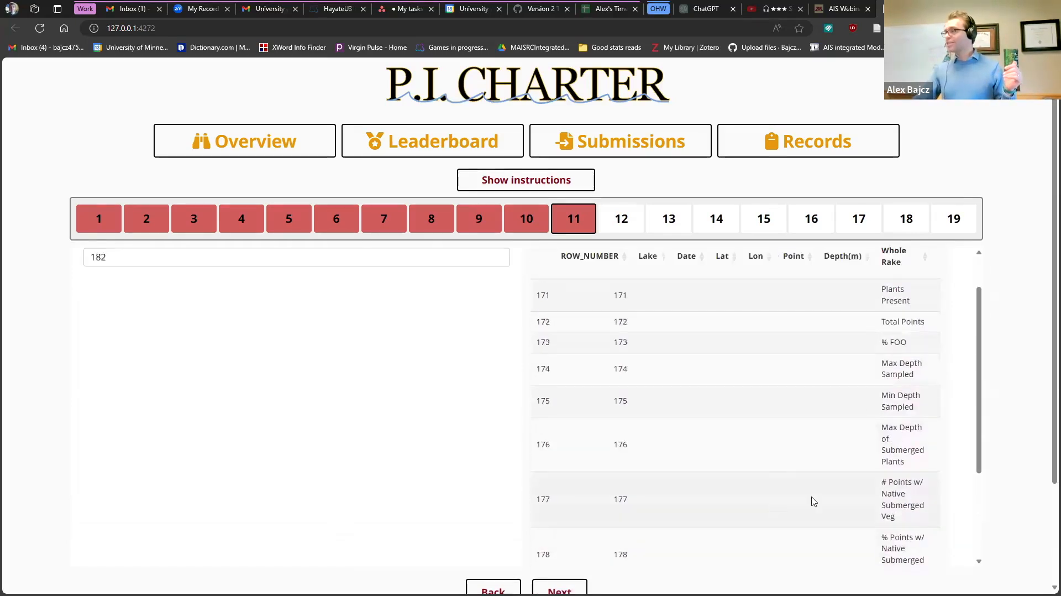
scroll(813, 501, up, 1)
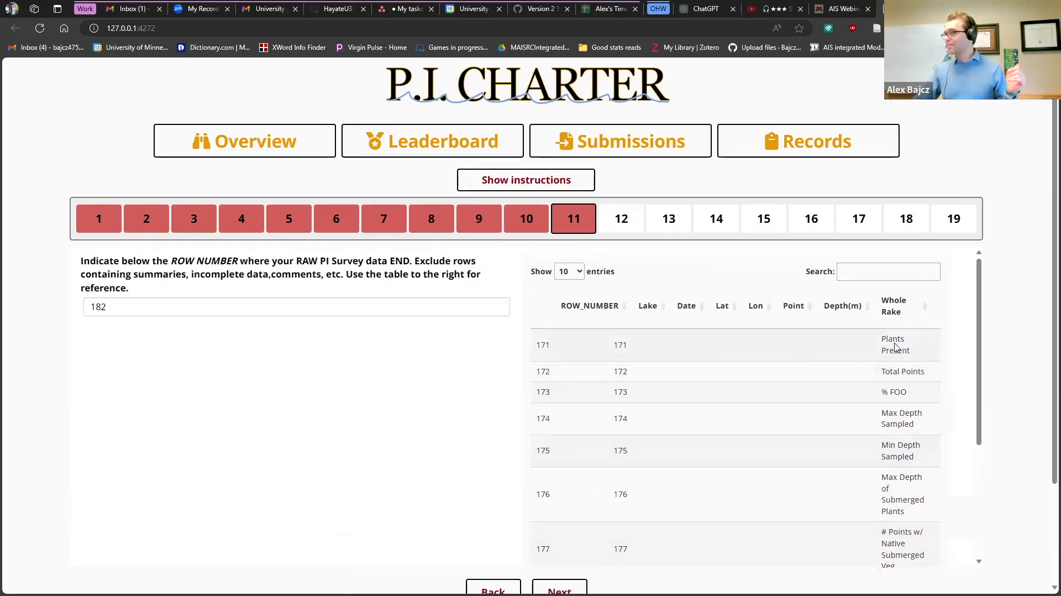
scroll(897, 347, down, 5)
click(837, 422)
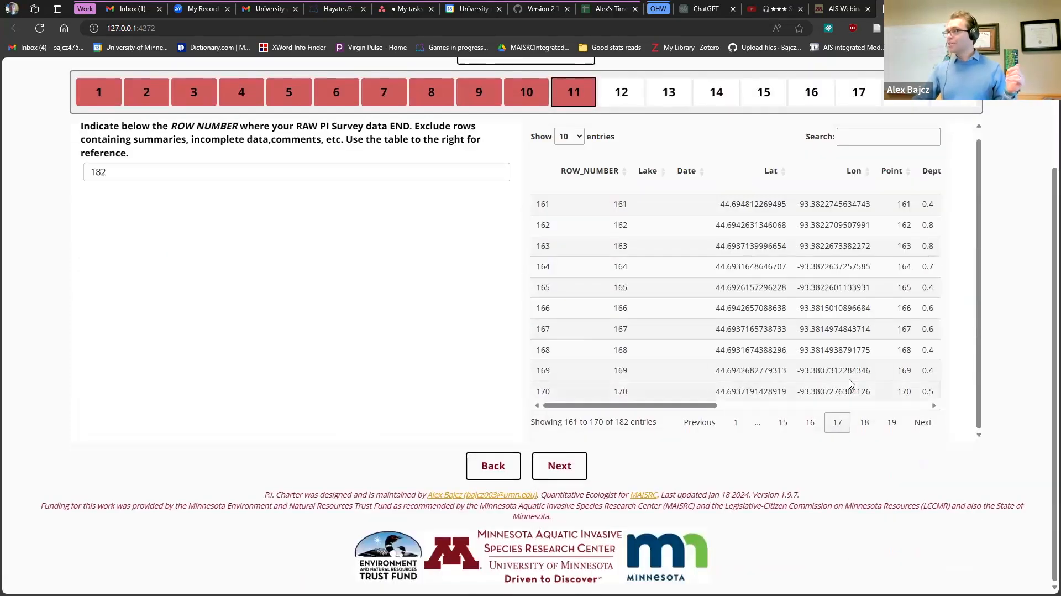
drag(658, 408, 607, 418)
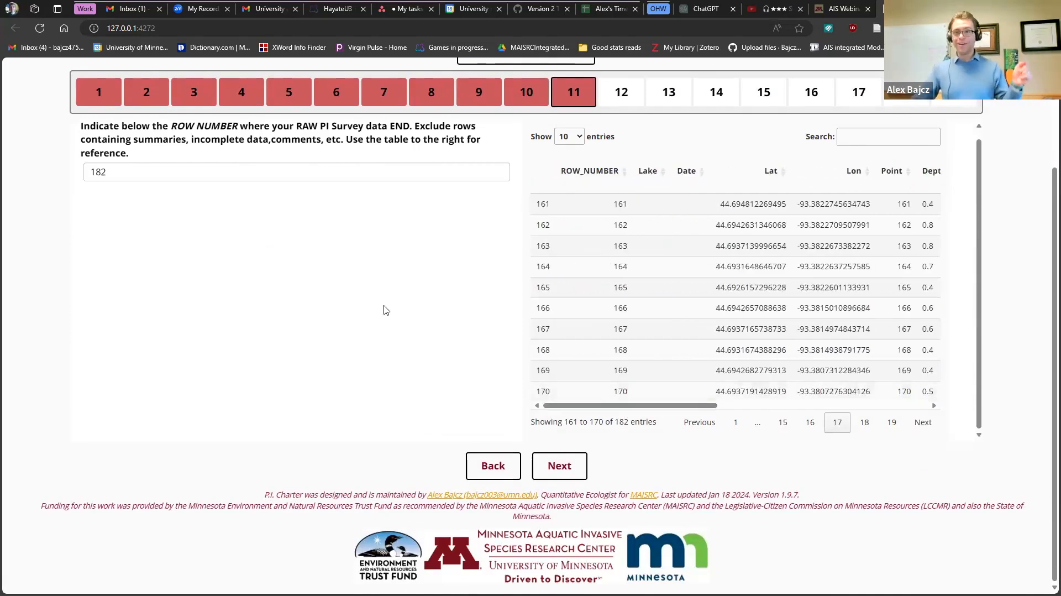
- Change the data end row from 182 to 170
click(160, 169)
key(BackSpace)
key(BackSpace)
text(70)
click(123, 158)
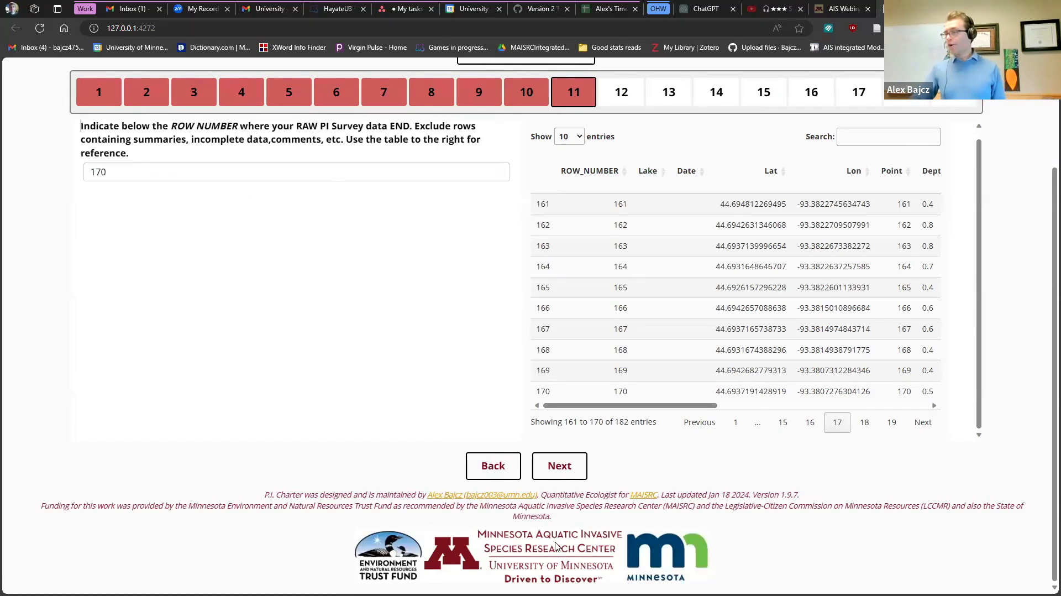
- Move to step 12 and confirm the preview now reports 170 entries
click(561, 468)
scroll(458, 378, down, 1)
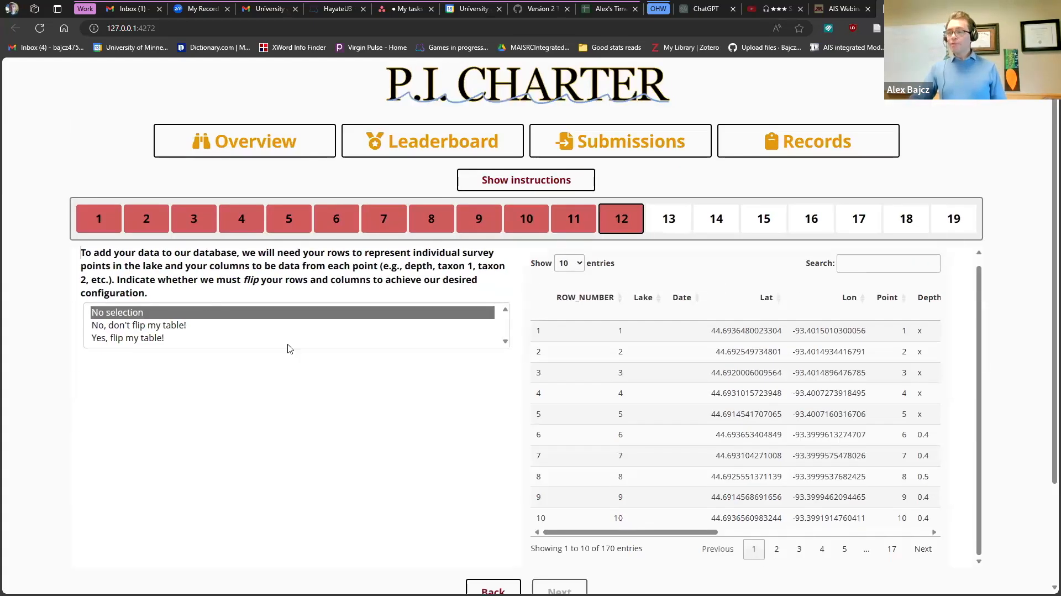
drag(529, 548, 636, 550)
click(601, 549)
double_click(605, 549)
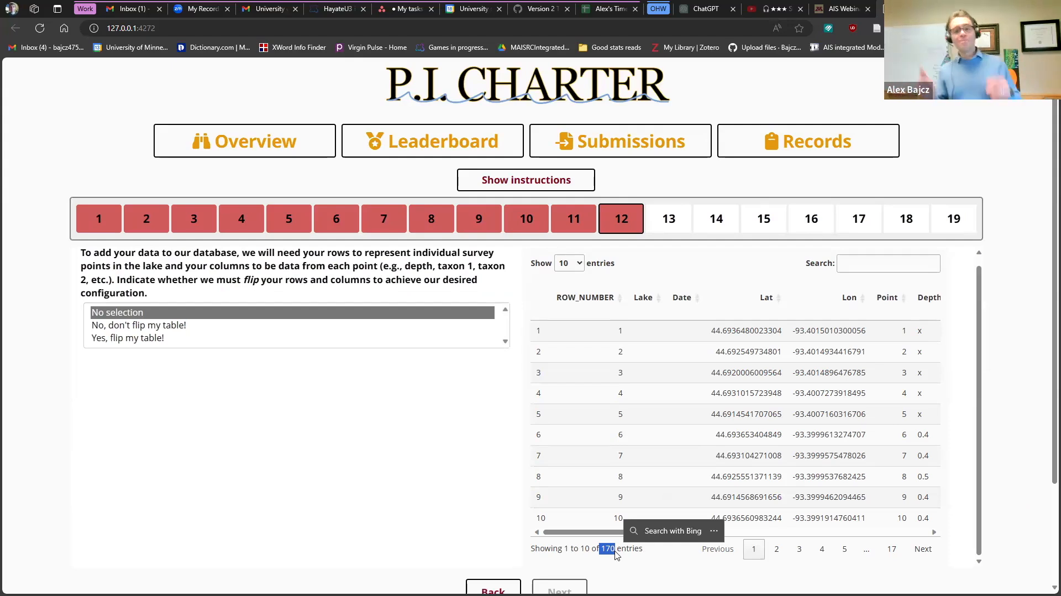
scroll(617, 555, down, 2)
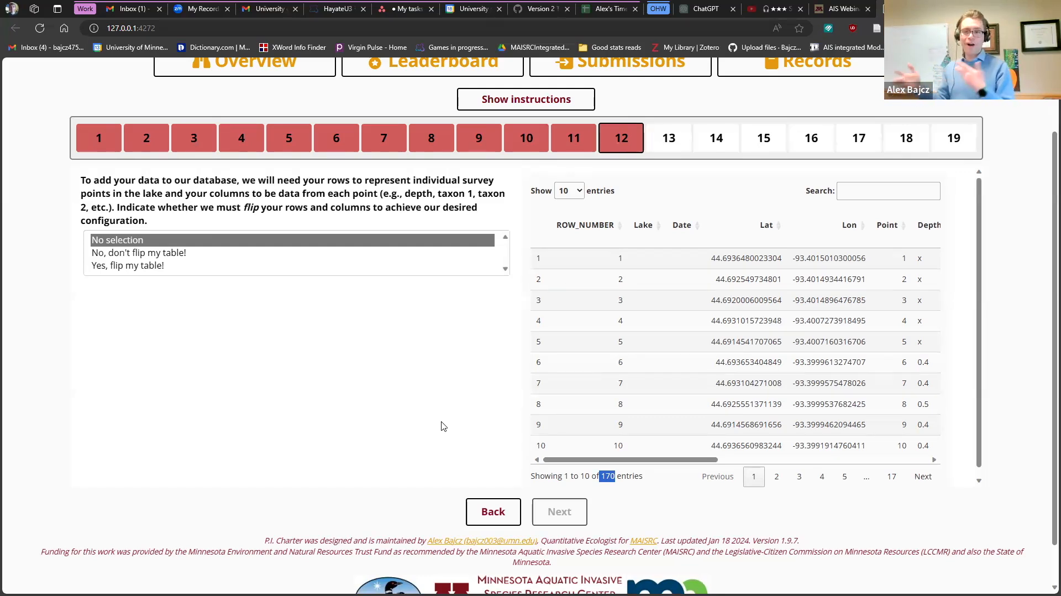
- Answer 'No, don't flip my table!' to the flip question and advance to step 13
click(165, 266)
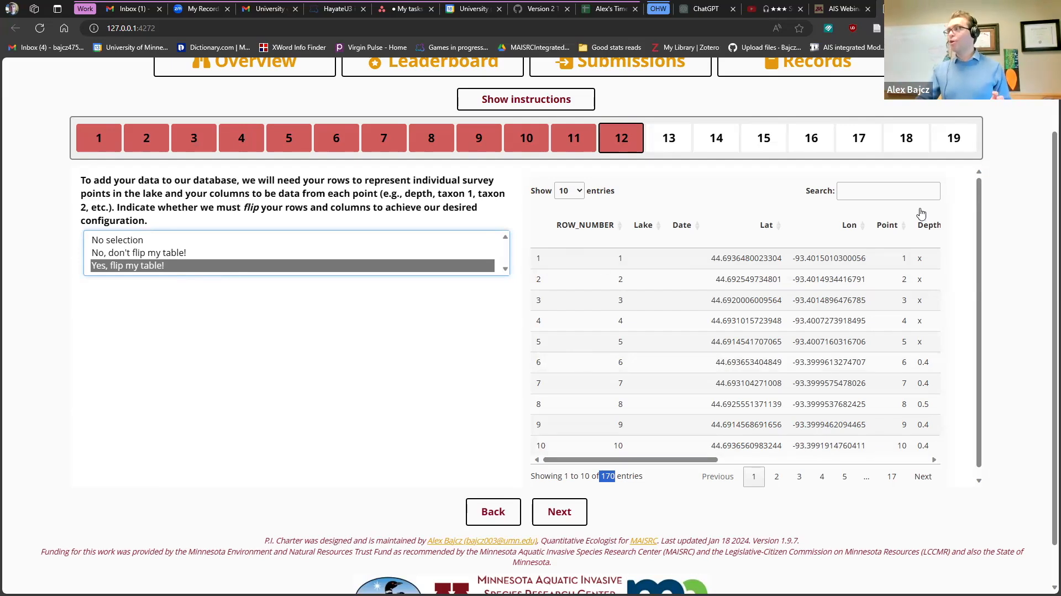
drag(645, 466, 735, 466)
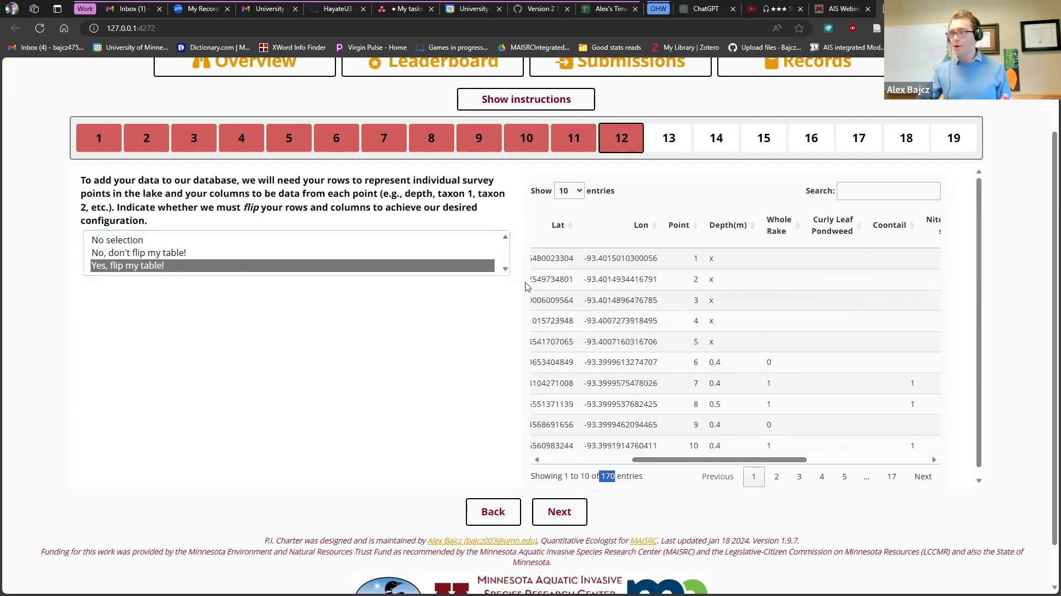
click(189, 258)
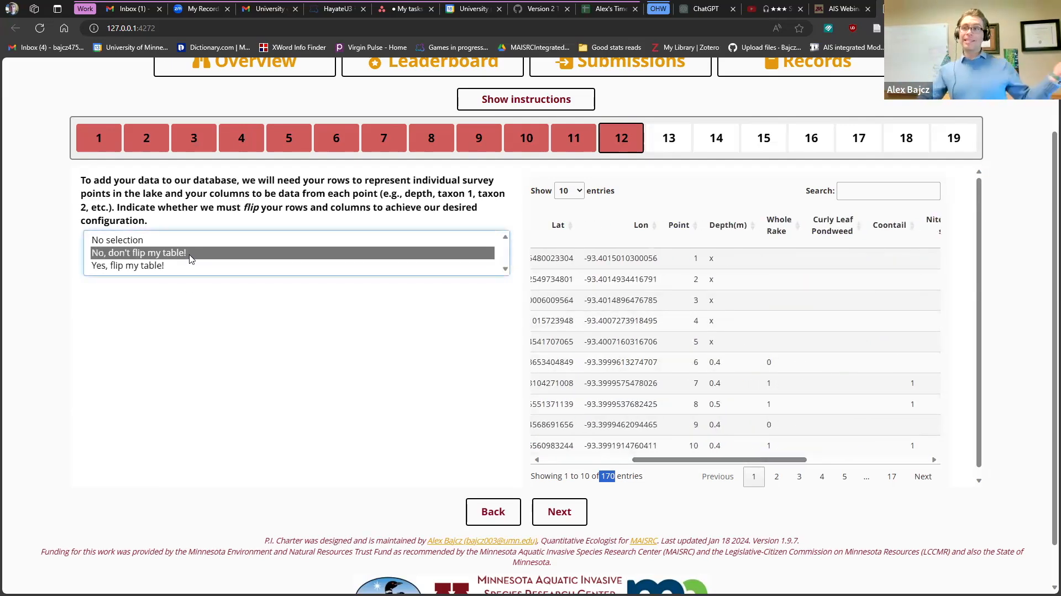
click(545, 521)
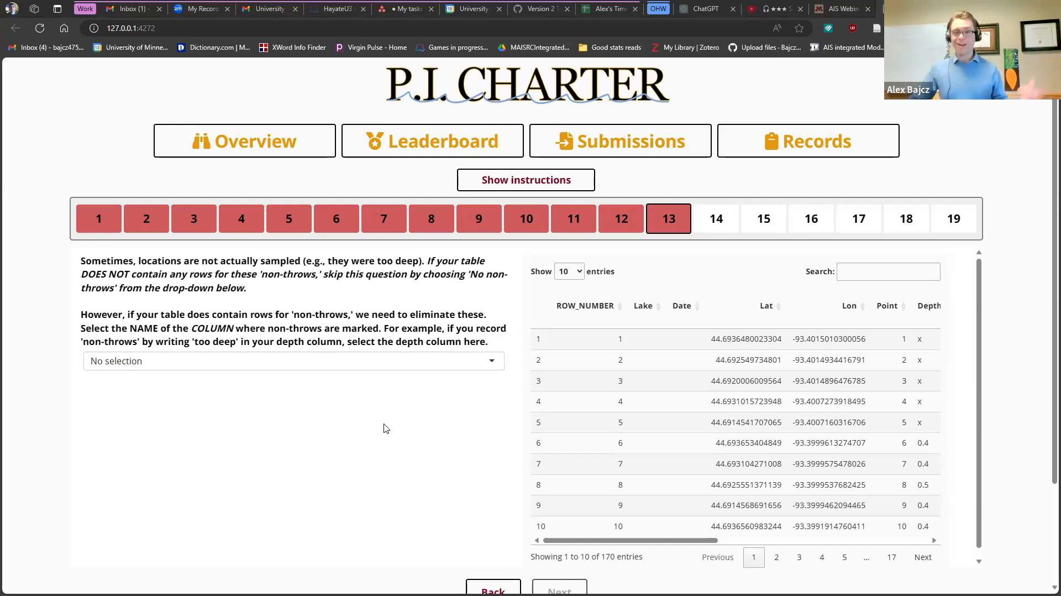
- Select Depth(m) as the column marking non-throws
click(249, 365)
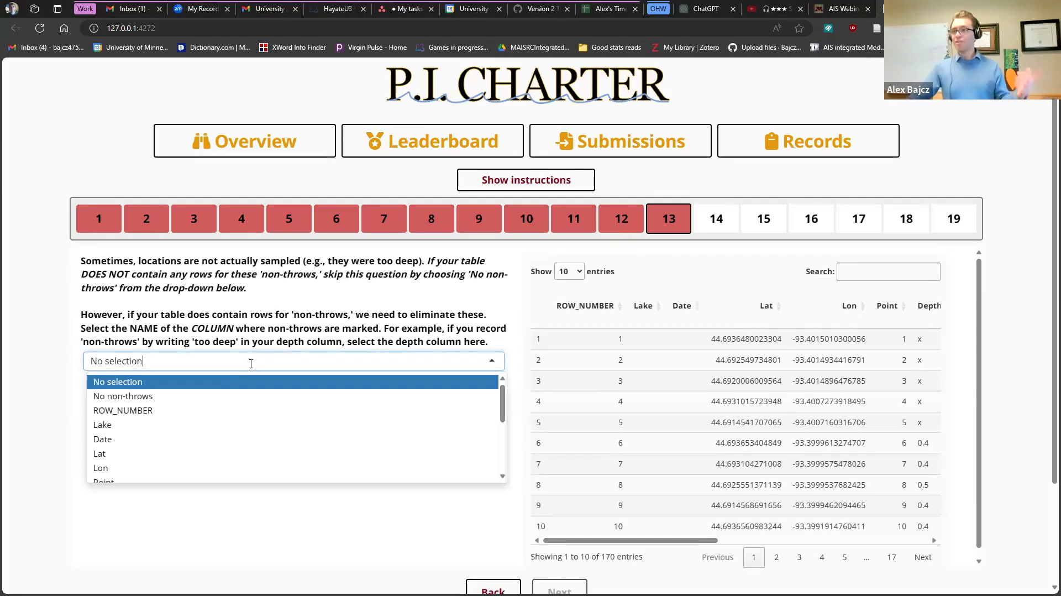
scroll(170, 421, down, 1)
scroll(170, 415, up, 1)
scroll(148, 427, down, 2)
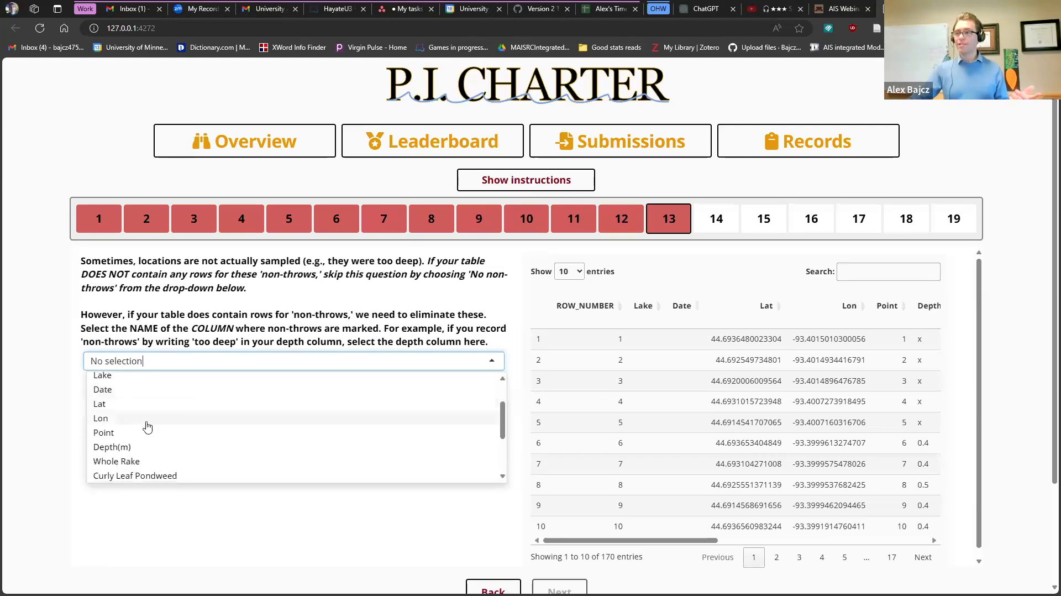
click(137, 447)
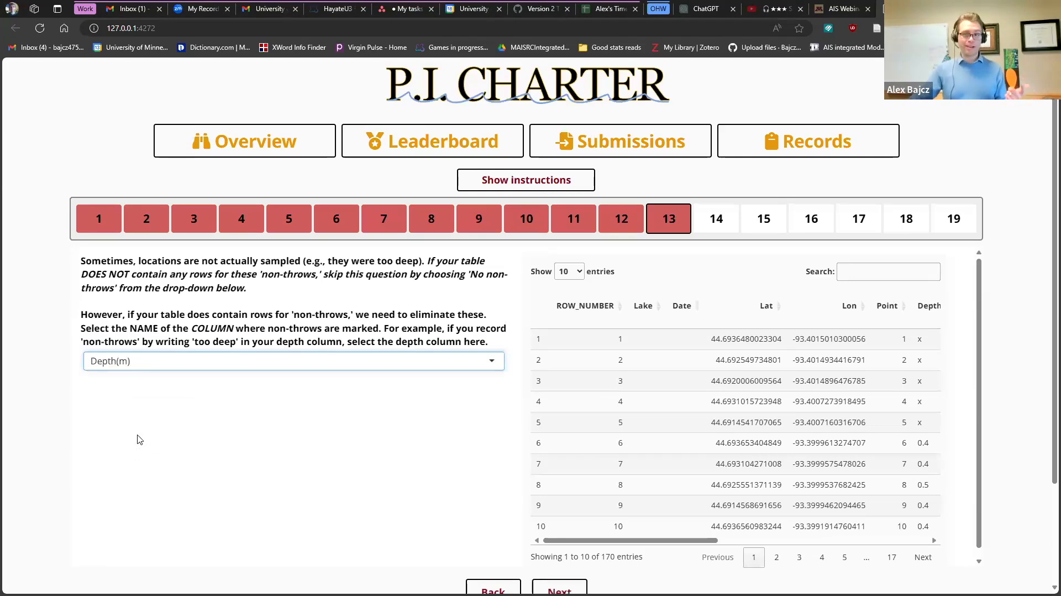
- Briefly switch to No non-throws, restore Depth(m), and move on to question 14
click(161, 362)
scroll(163, 388, up, 1)
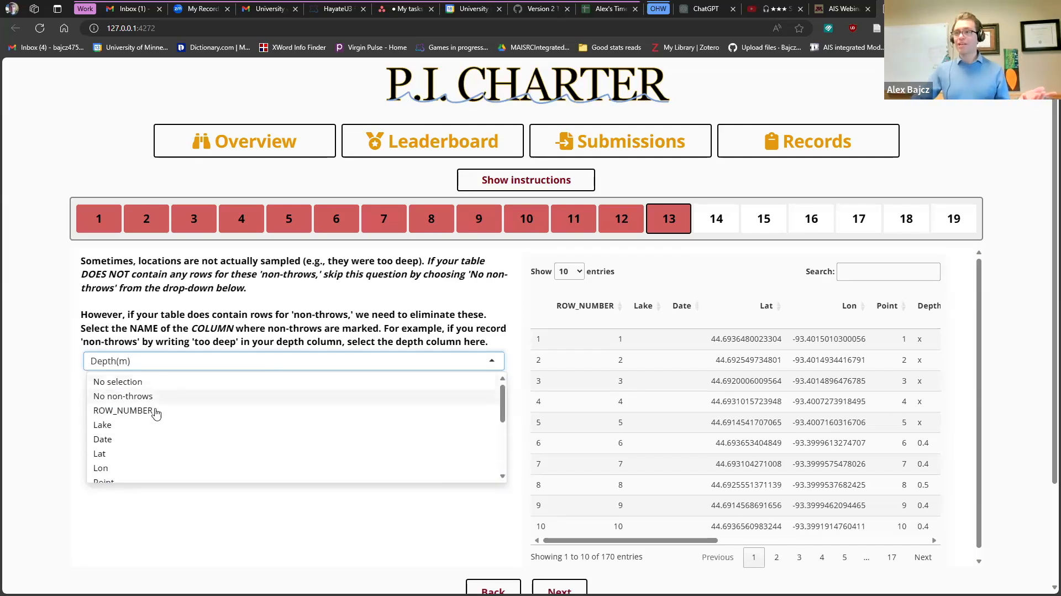
click(161, 397)
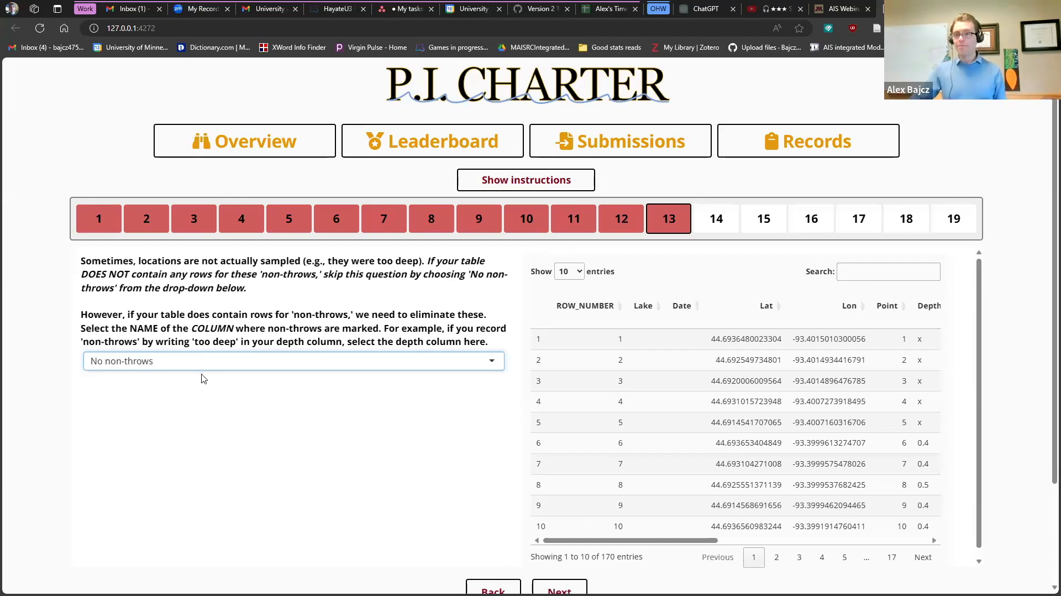
click(188, 362)
scroll(149, 409, down, 2)
click(148, 401)
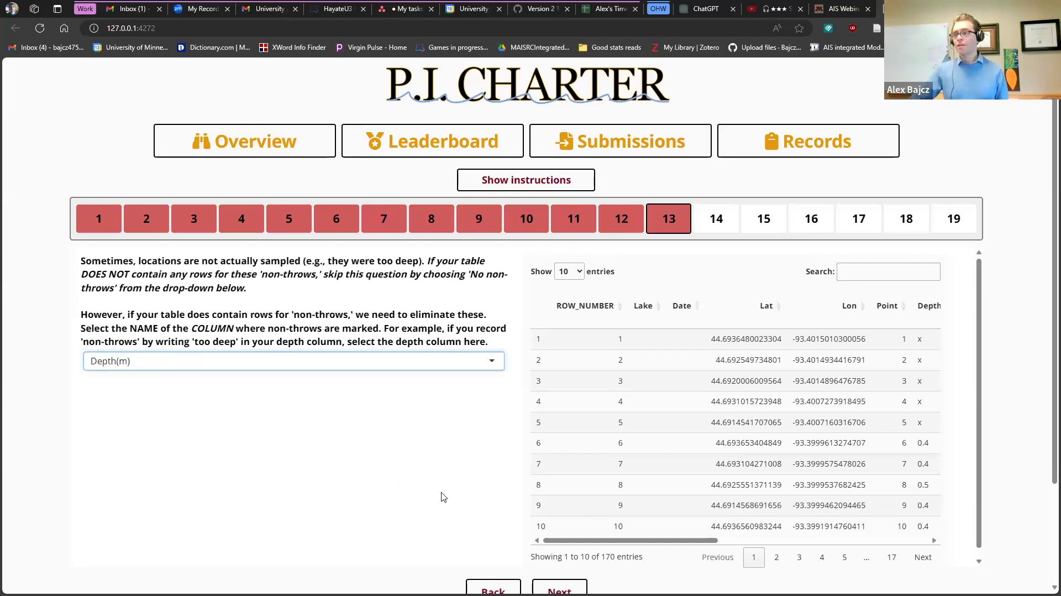
click(558, 589)
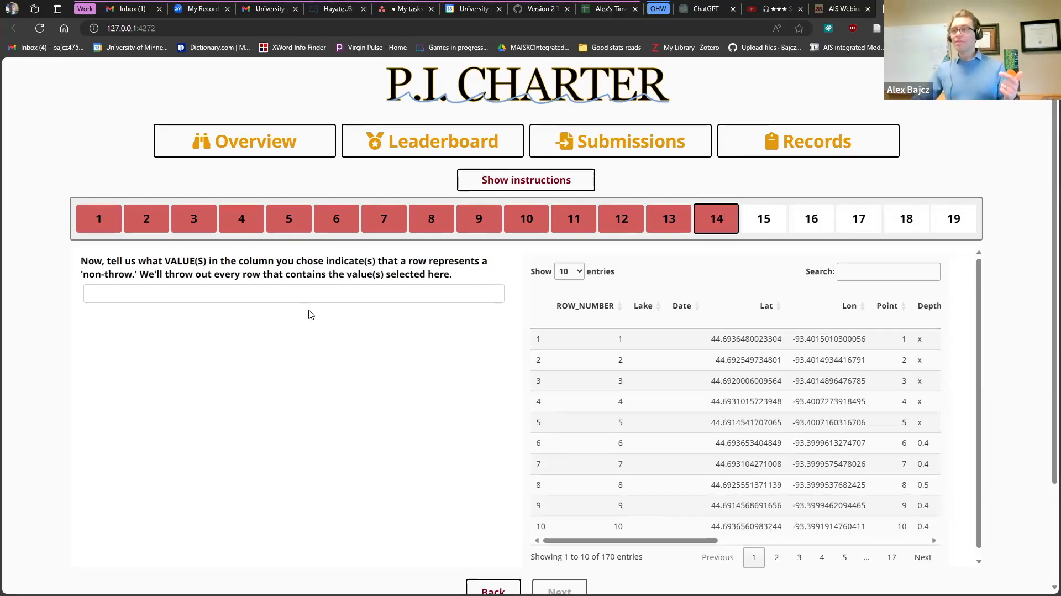
click(287, 294)
- Choose x as the value marking non-throws and advance to the column-name review
scroll(282, 358, down, 10)
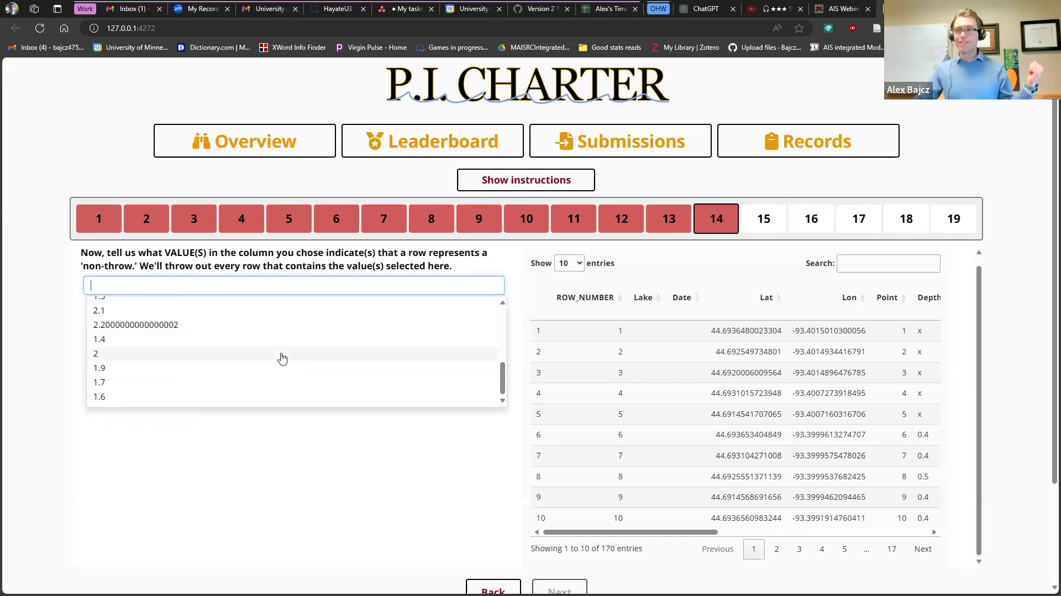
scroll(282, 358, up, 3)
scroll(259, 365, up, 5)
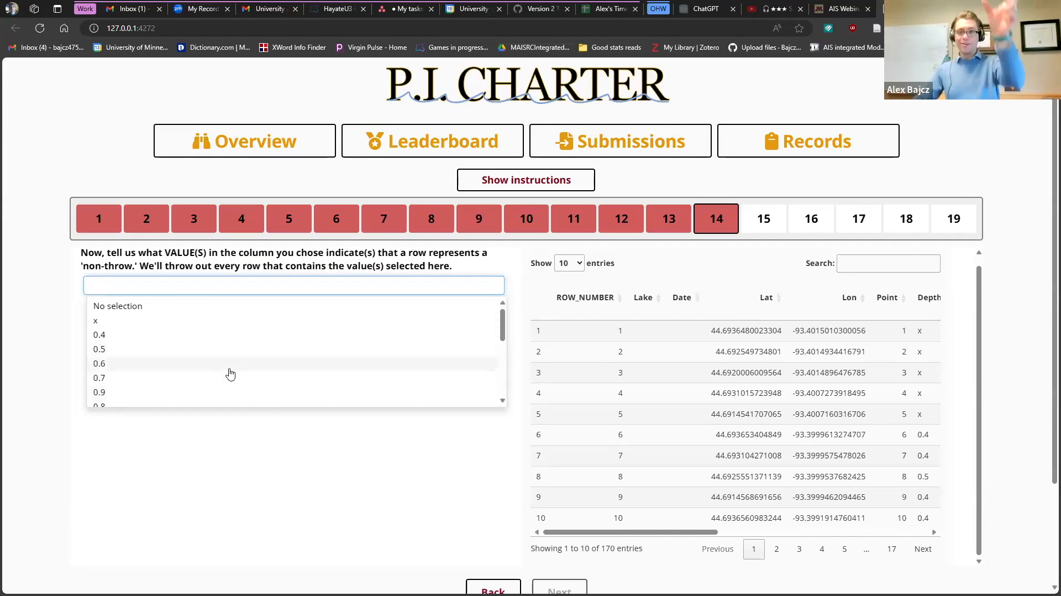
click(158, 323)
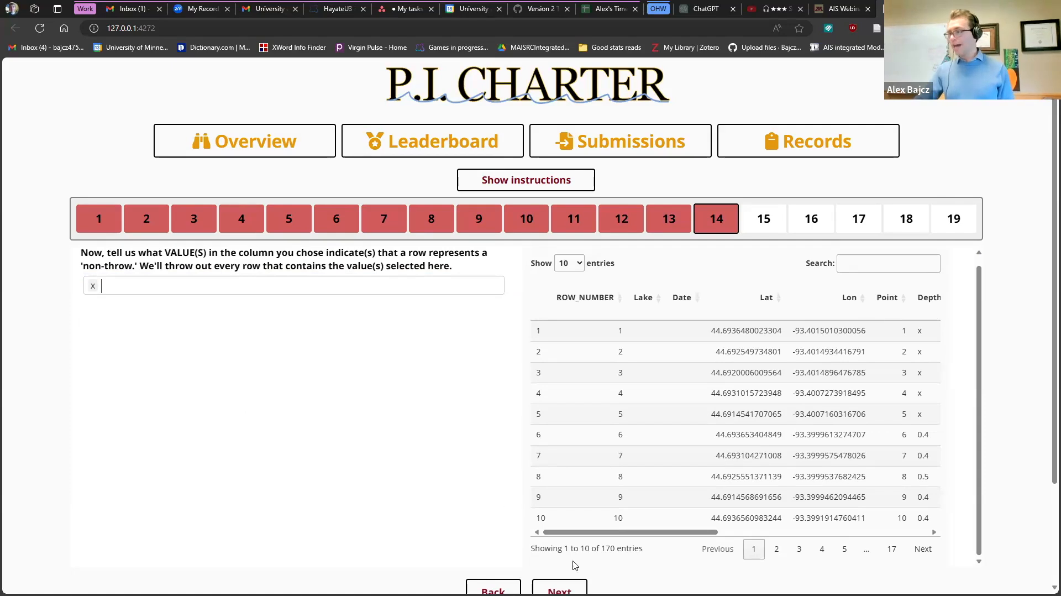
click(559, 589)
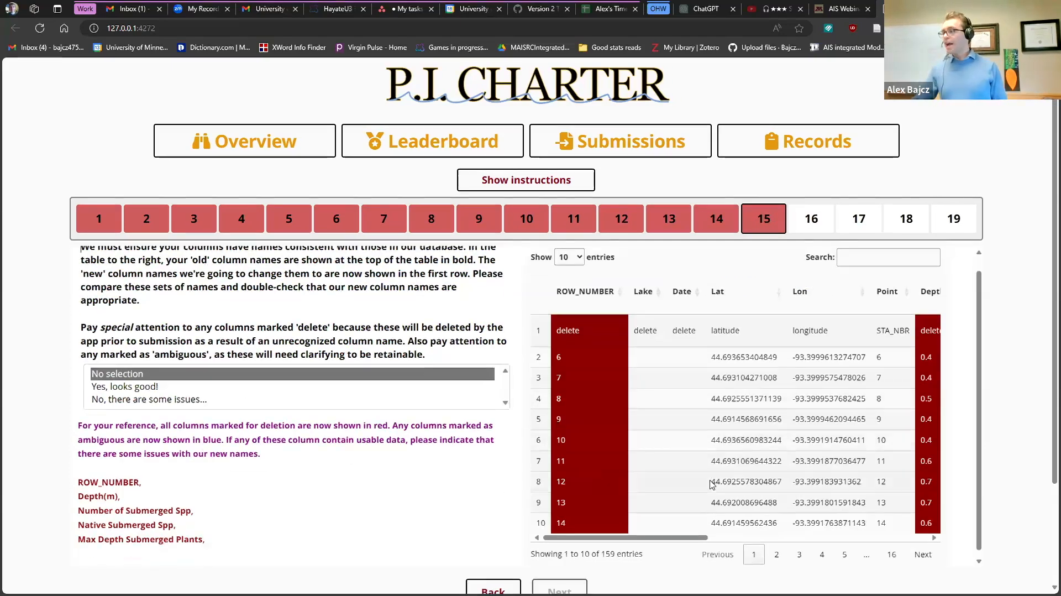
triple_click(607, 549)
click(605, 549)
double_click(605, 548)
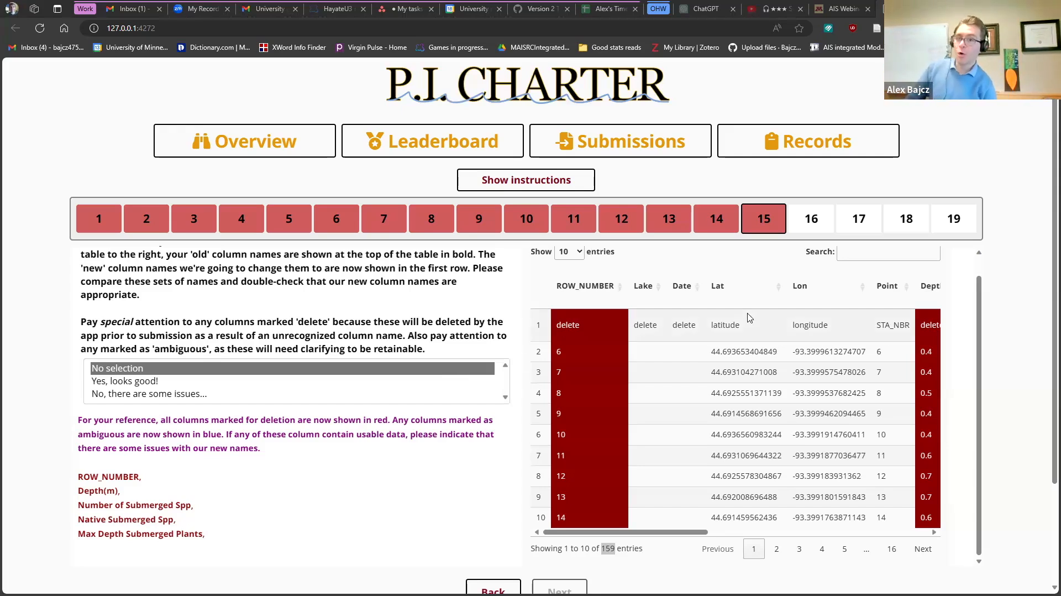
click(657, 533)
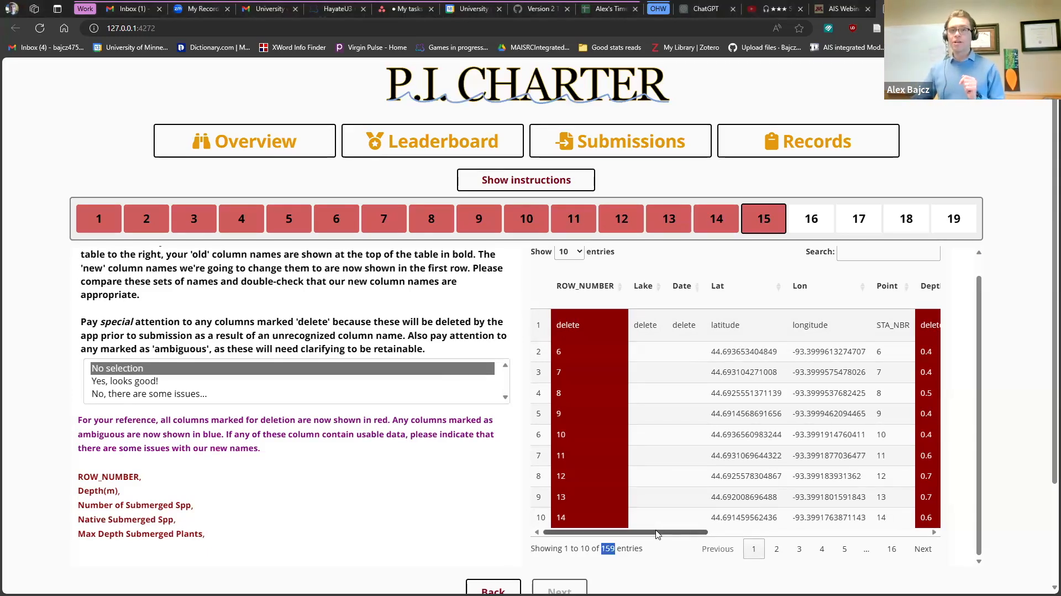
scroll(636, 470, right, 2)
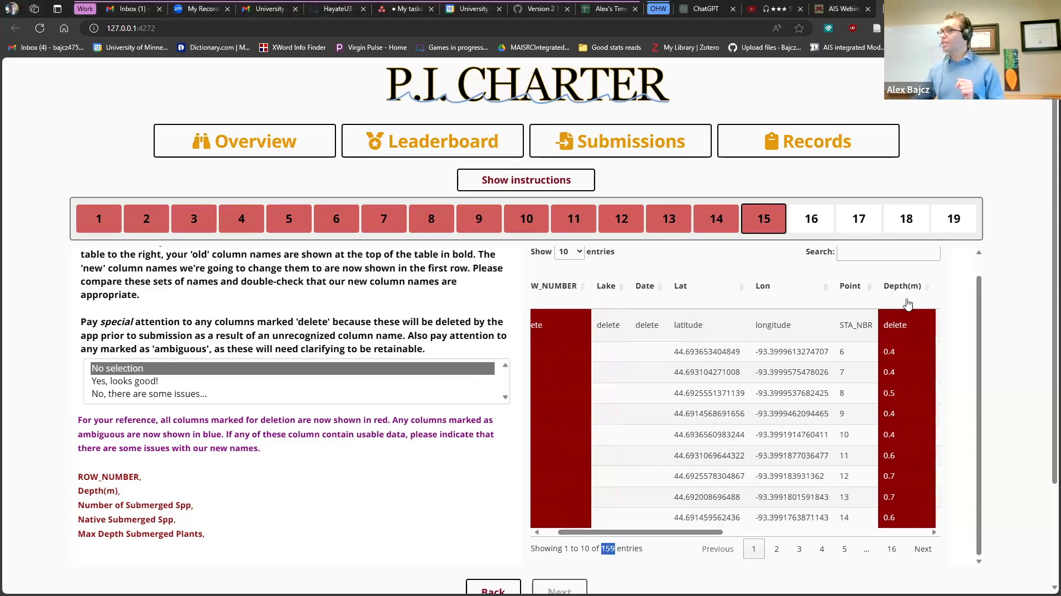
scroll(610, 376, right, 5)
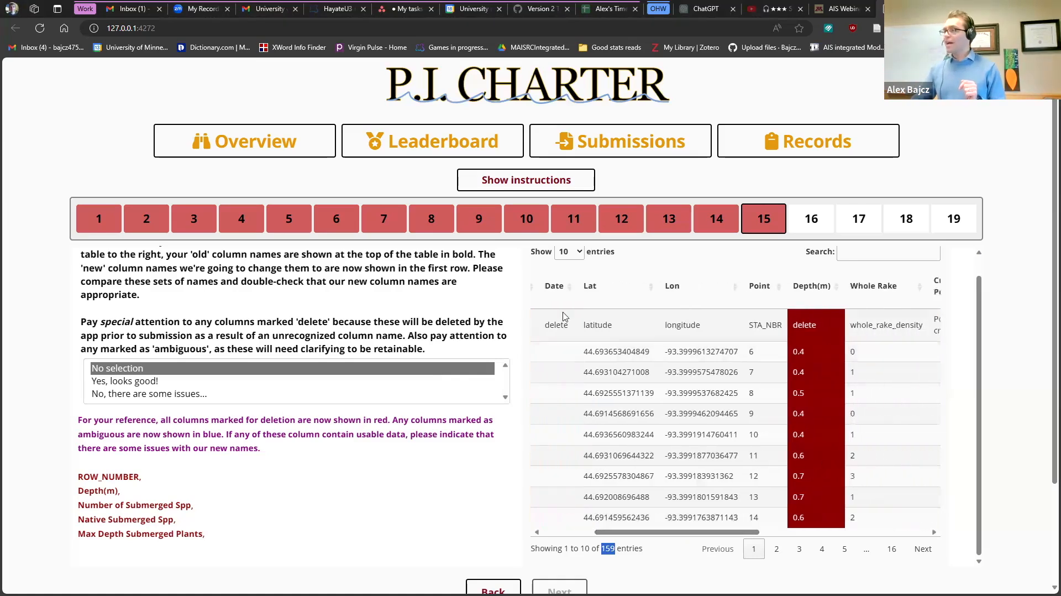
drag(631, 532, 649, 552)
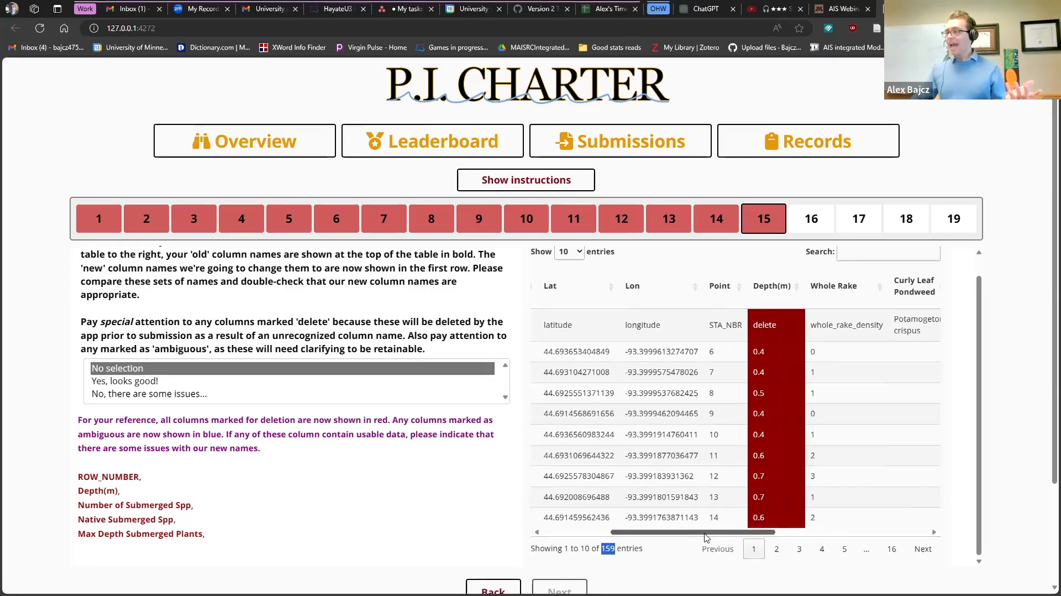
drag(703, 534, 789, 534)
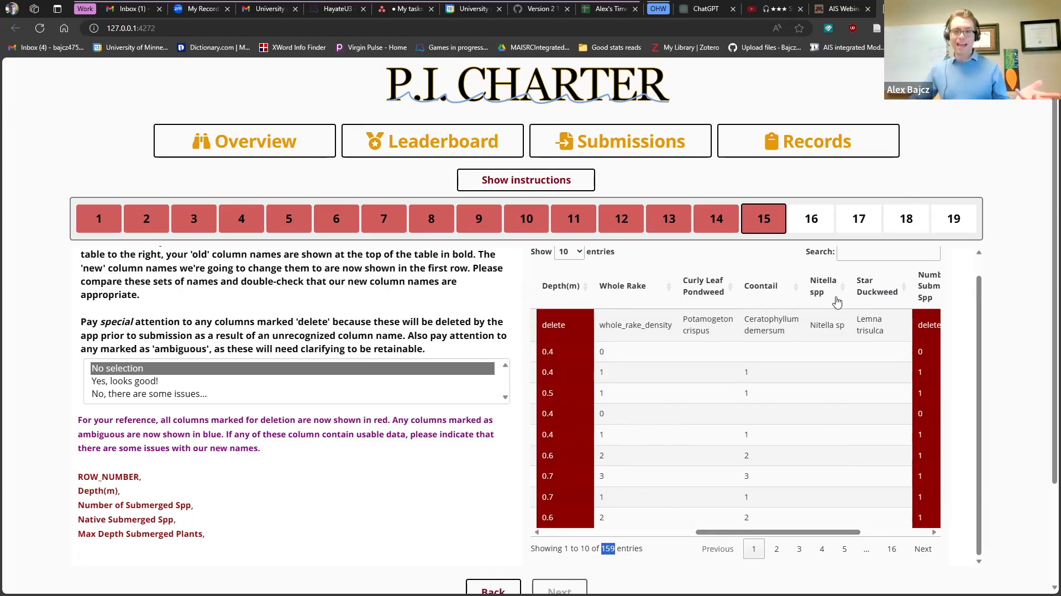
- Answer step 15 with 'No, there are some issues...', noting Depth(m) among deleted columns, and continue
click(175, 398)
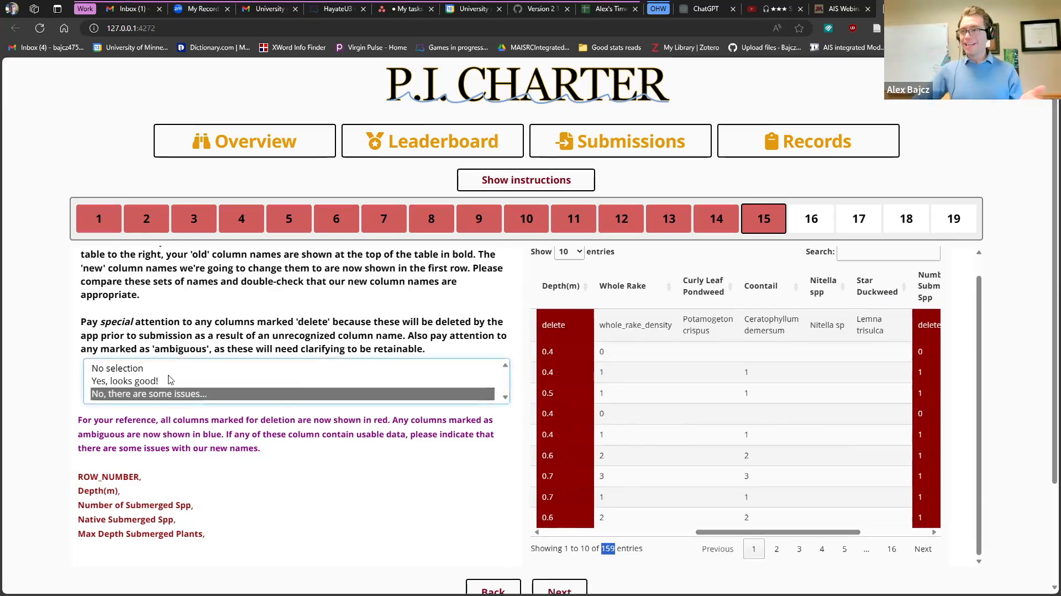
click(168, 373)
click(168, 382)
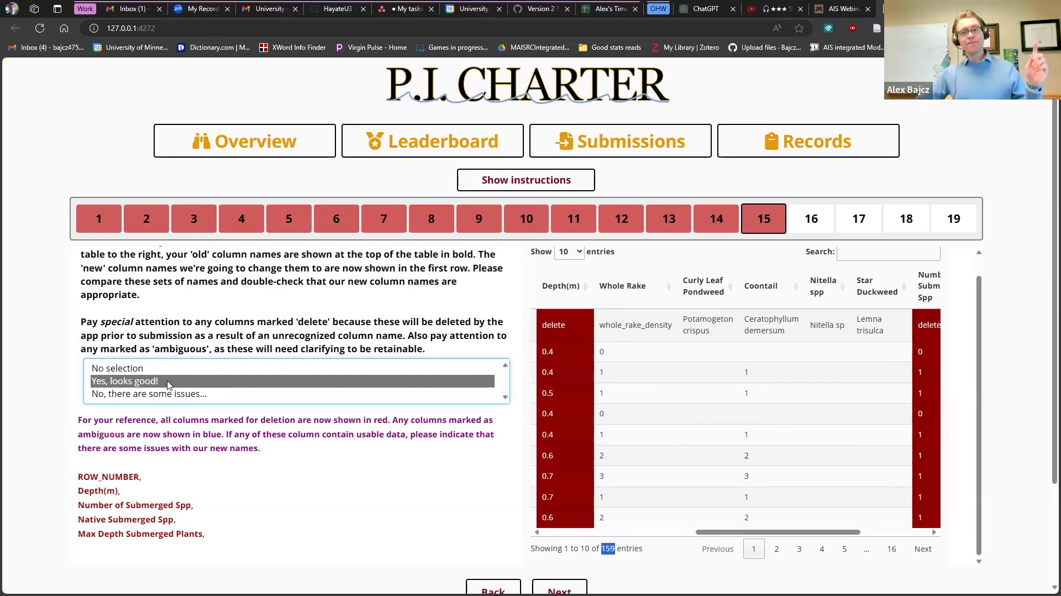
click(163, 399)
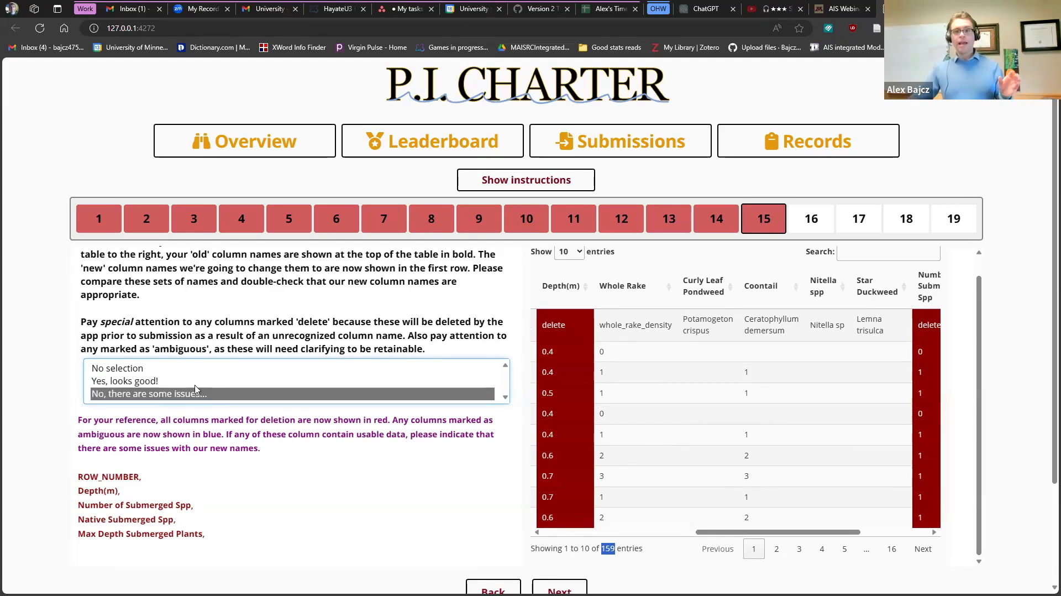
scroll(277, 376, down, 1)
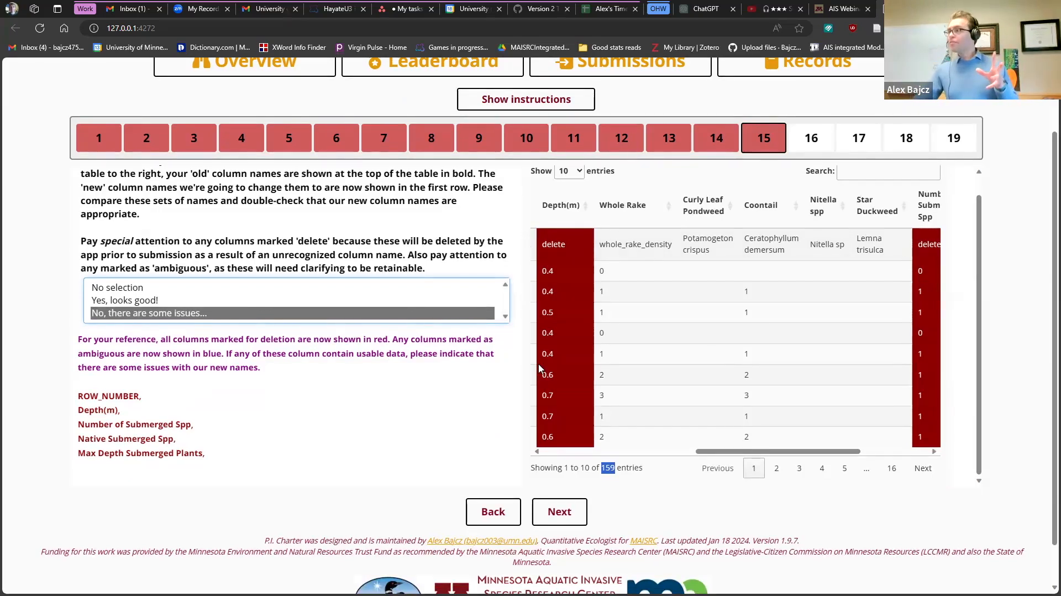
drag(126, 414, 100, 416)
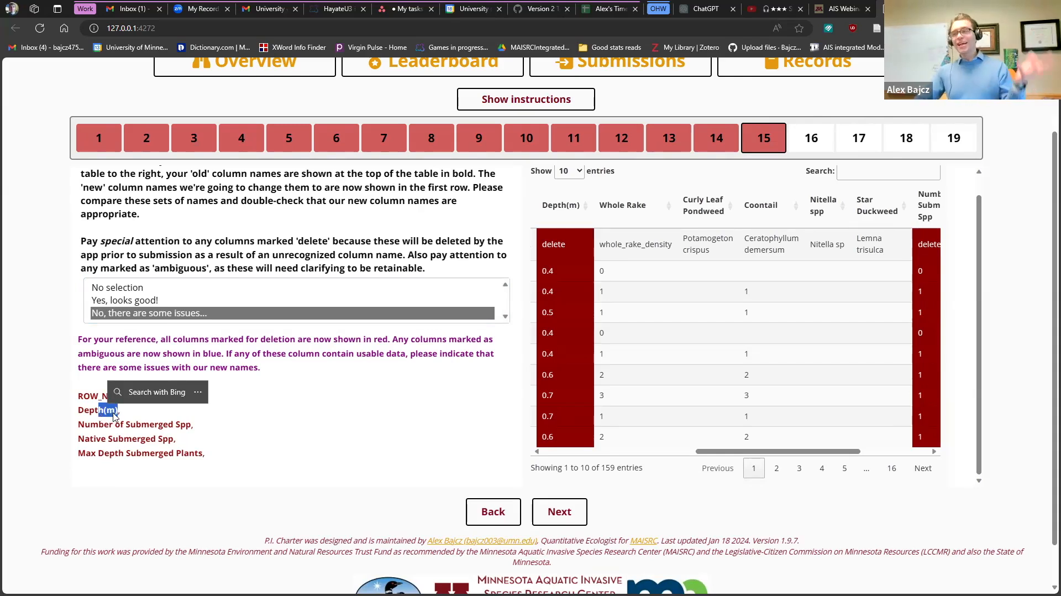
click(559, 511)
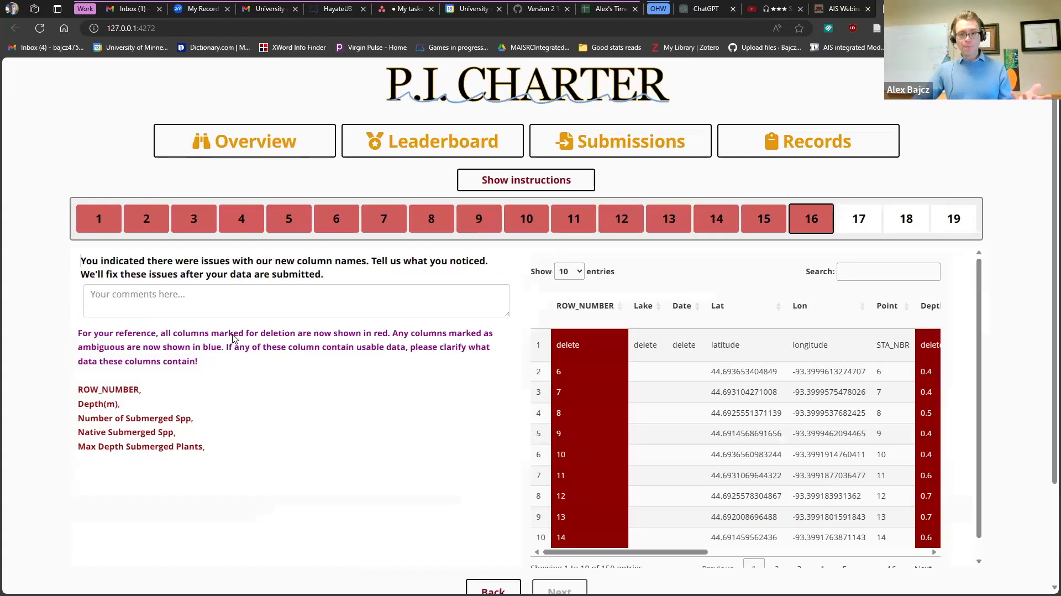
- Enter the comment 'Don't delete depth column, star duckweed is actually XXX....' and continue to step 17
click(170, 298)
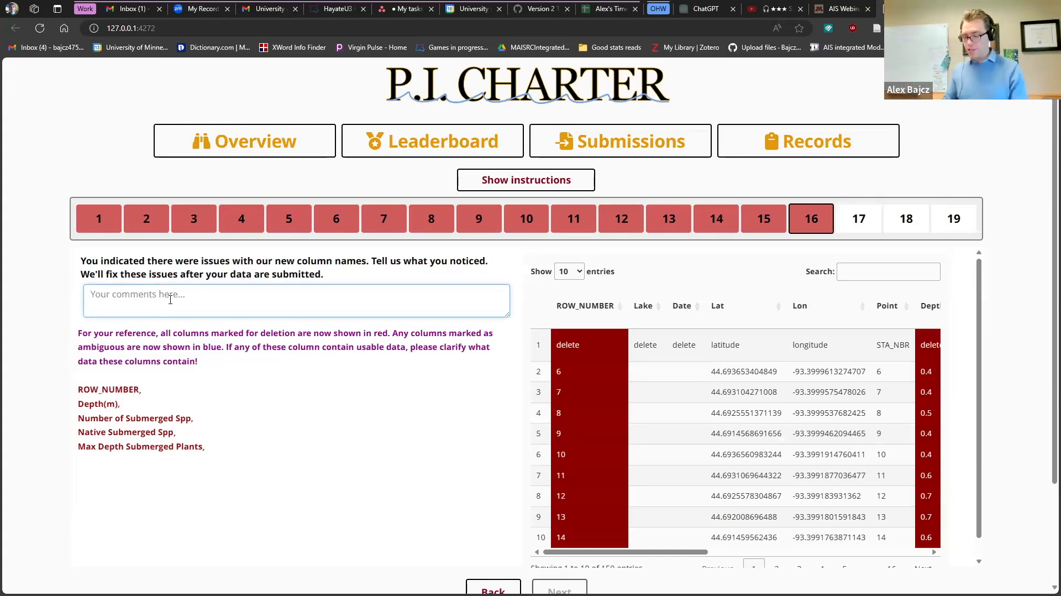
text(Don)
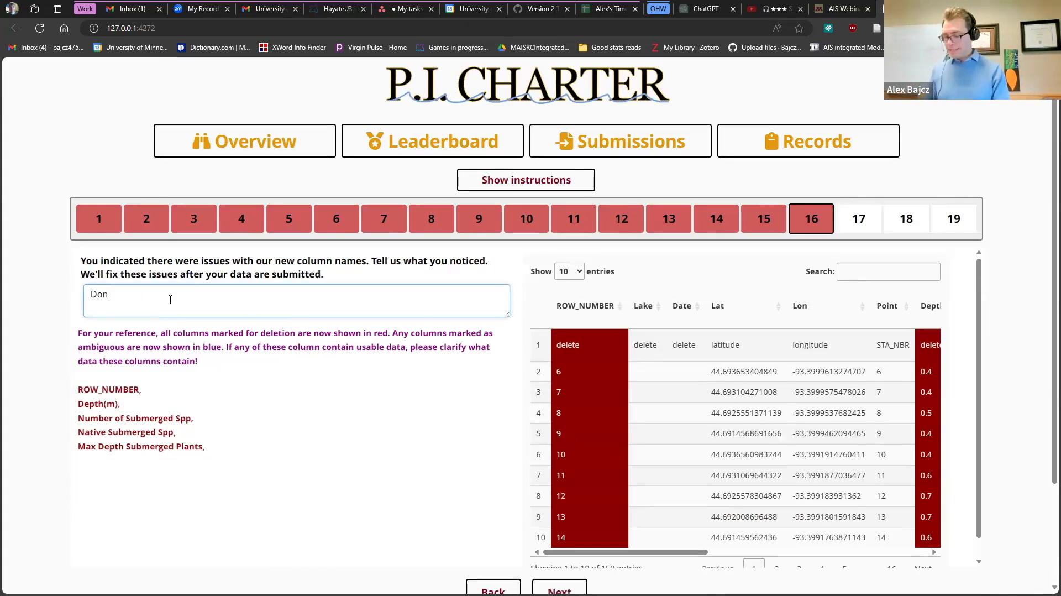
text('t delete depth c)
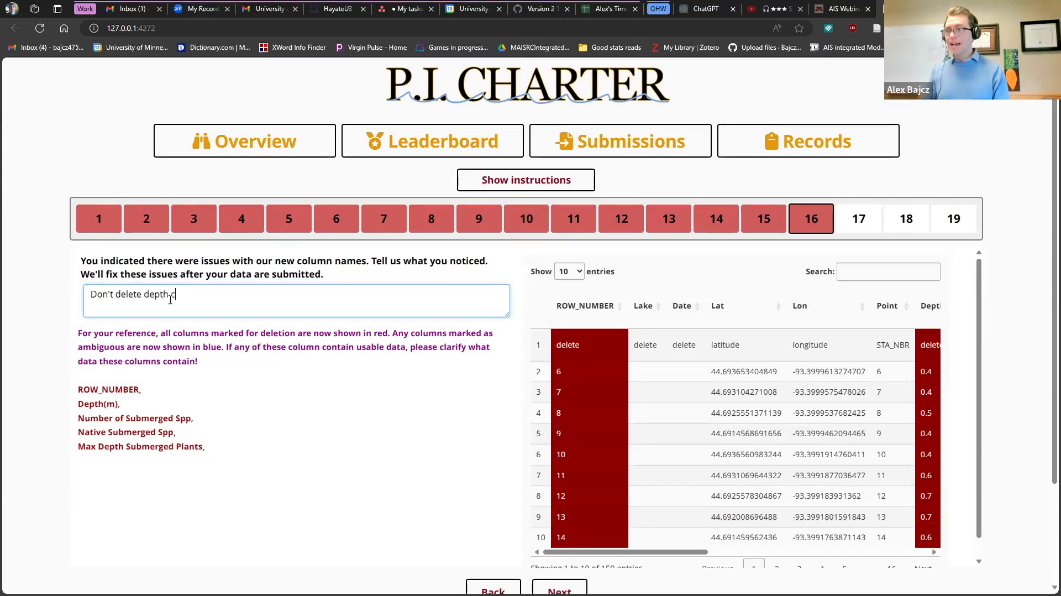
text(olumn, star duckweed is actually XXX....)
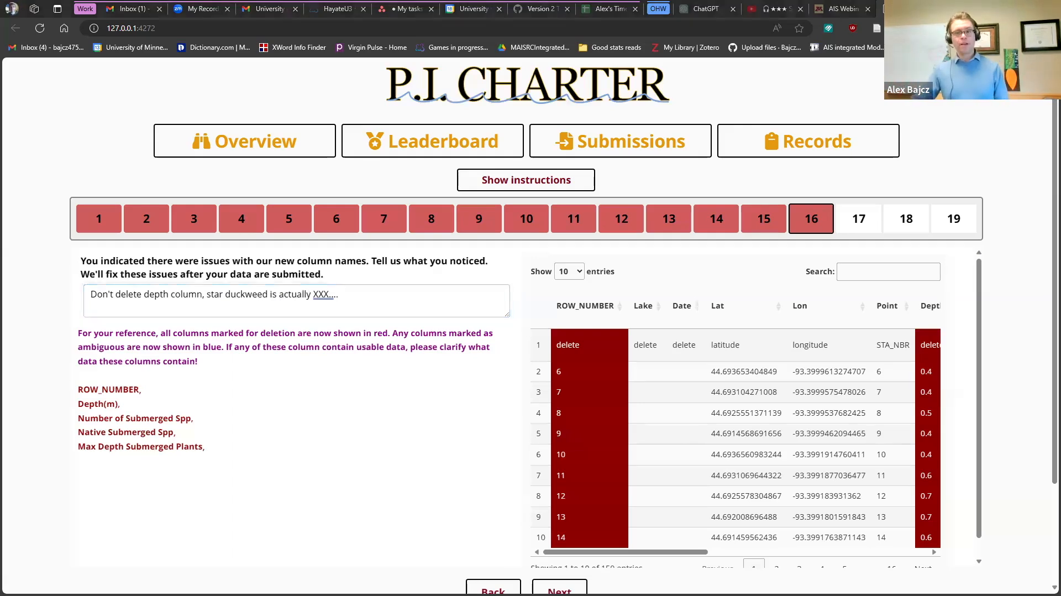
click(559, 589)
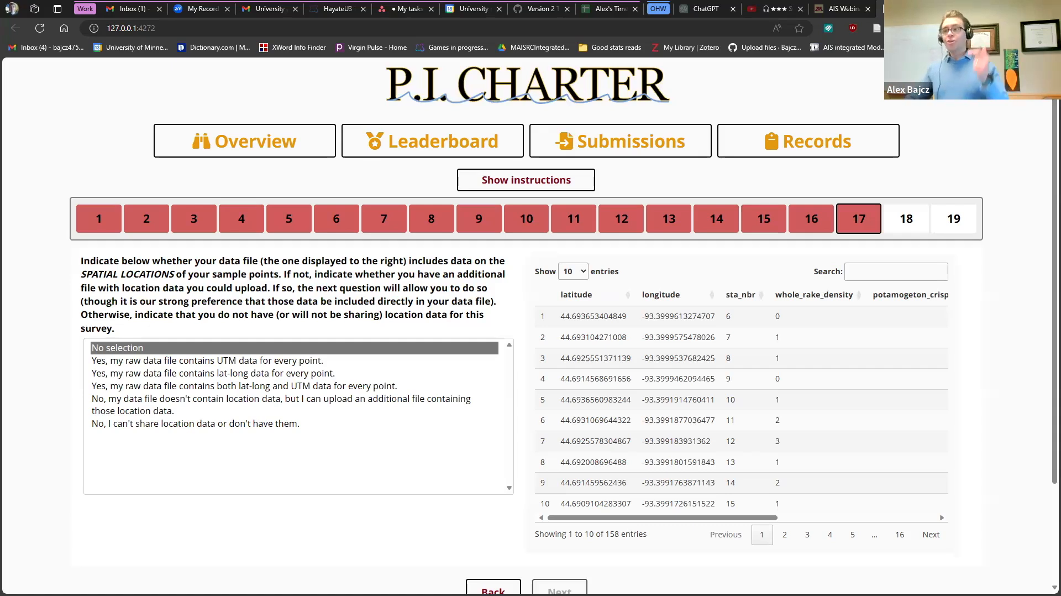
- Answer question 17 with the separate location-file upload option and continue to question 18
mouse_move(253, 362)
mouse_down()
mouse_move(240, 389)
mouse_move(243, 373)
mouse_up()
click(242, 363)
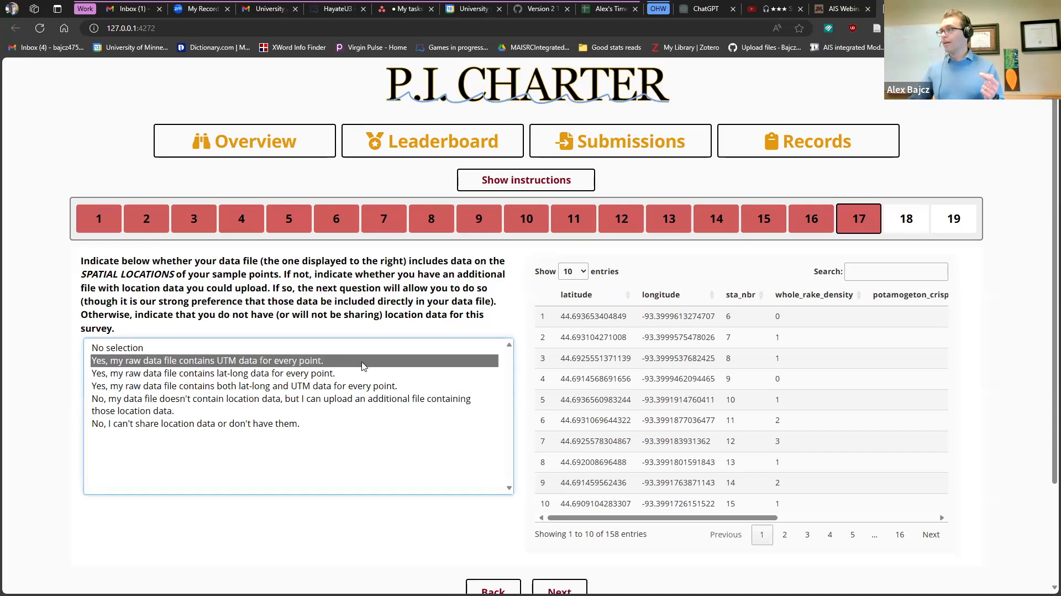
click(251, 377)
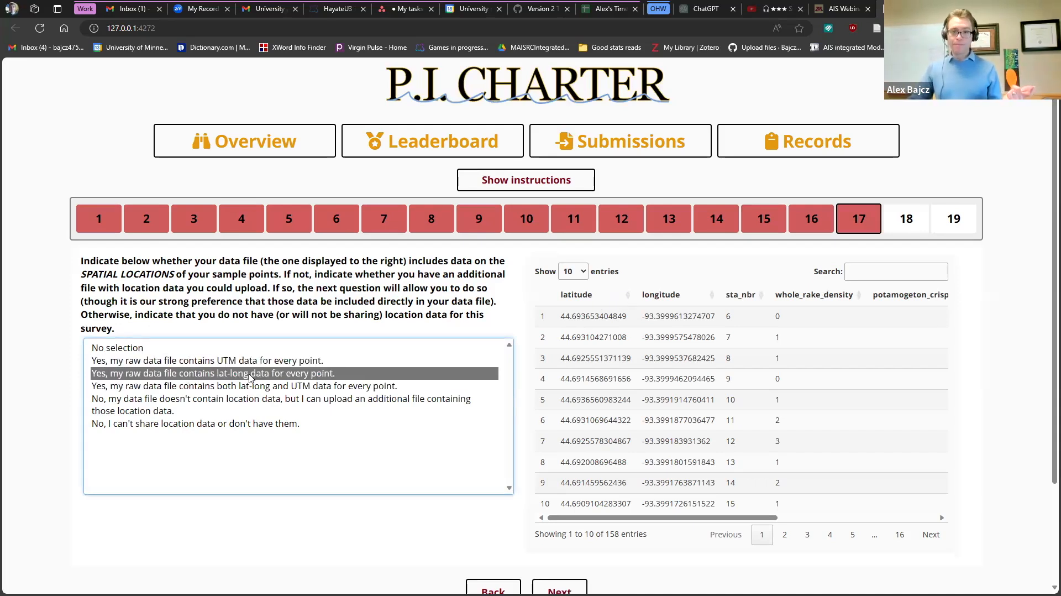
click(221, 424)
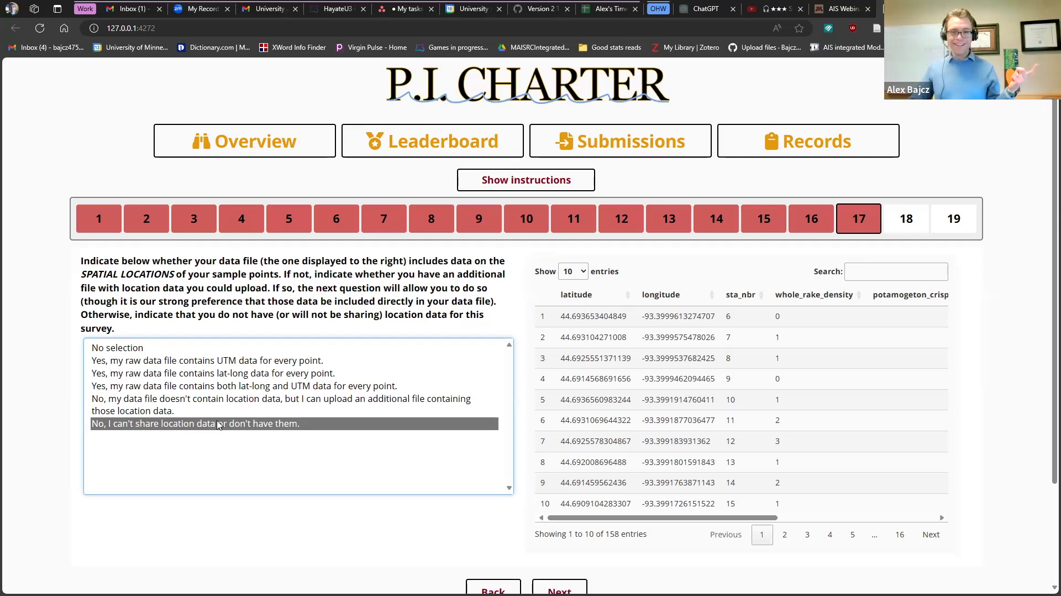
click(207, 413)
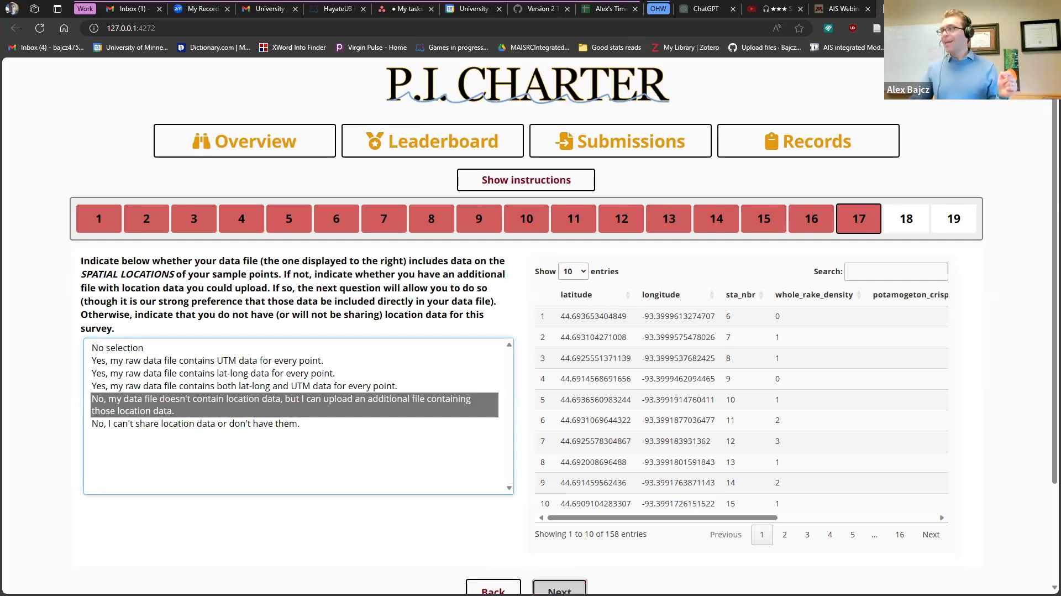
click(547, 587)
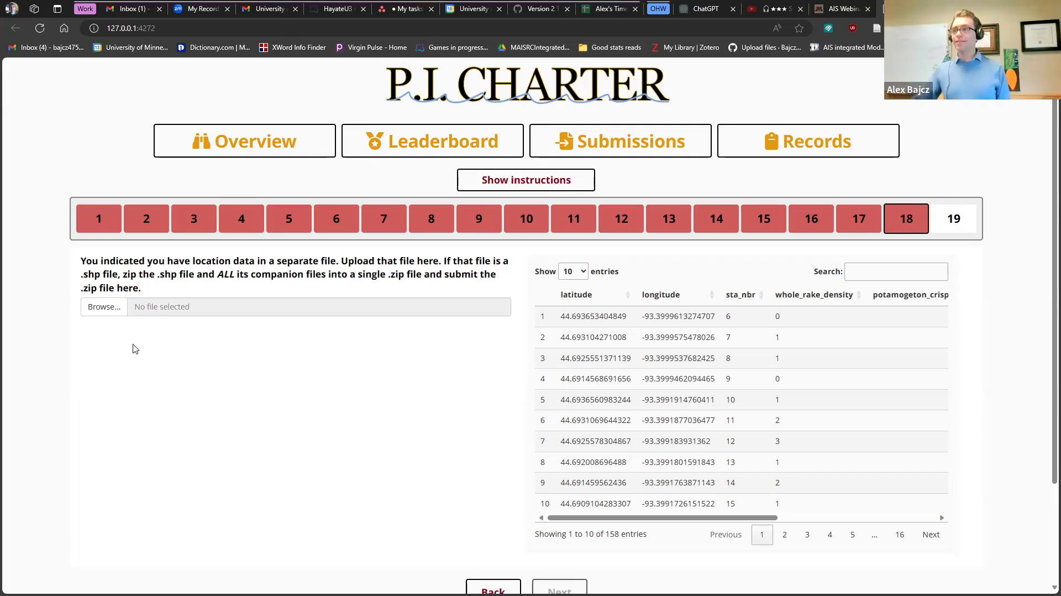
- Go back and change question 17 to 'Yes, my raw data file contains lat-long data for every point.'
click(493, 589)
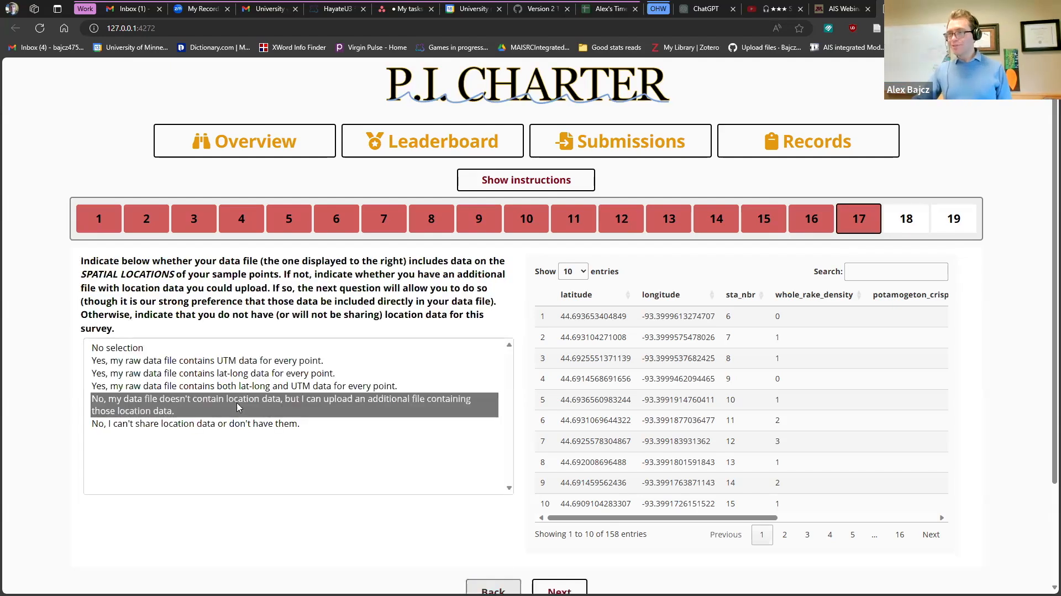
click(216, 375)
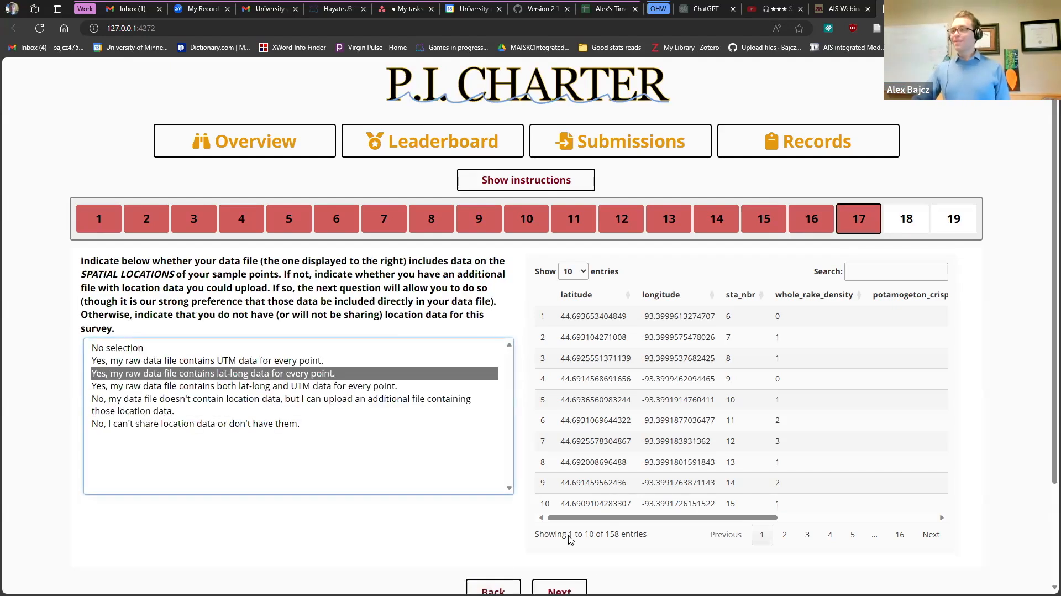
click(559, 589)
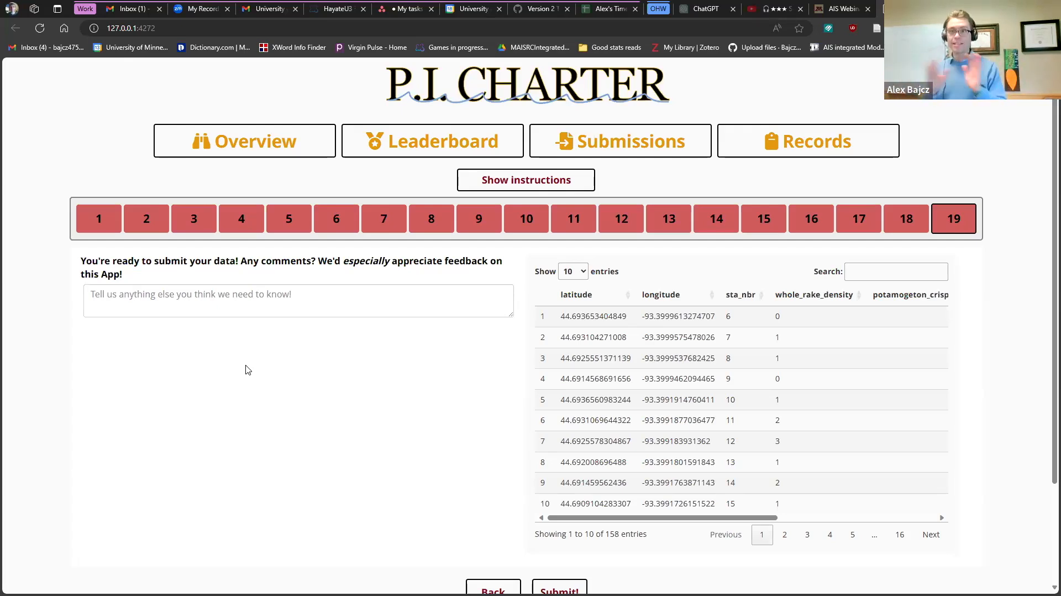
- Leave the final comments box empty and submit the survey data
scroll(247, 369, down, 2)
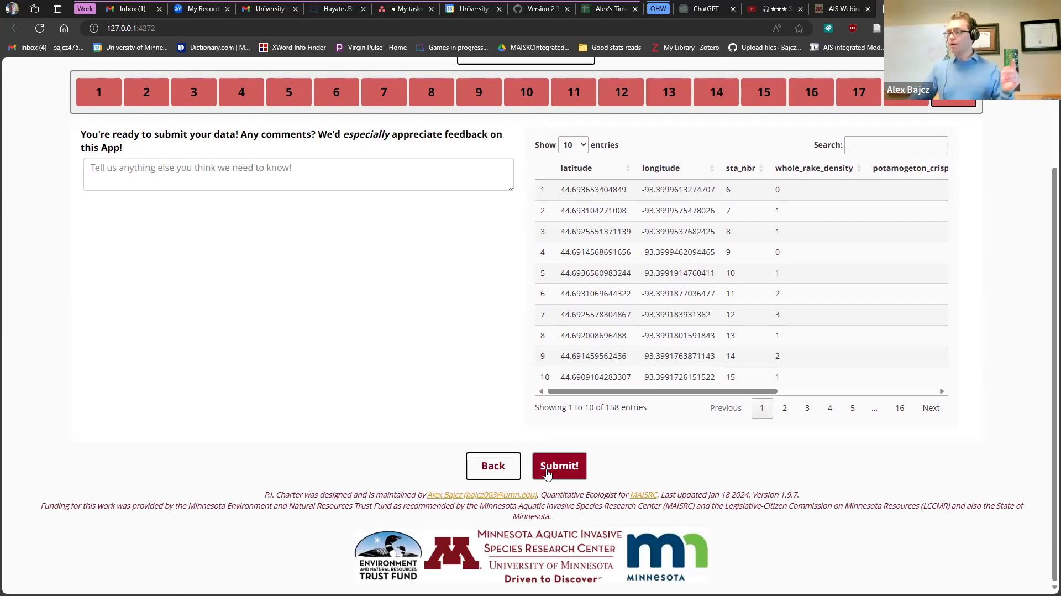
click(557, 464)
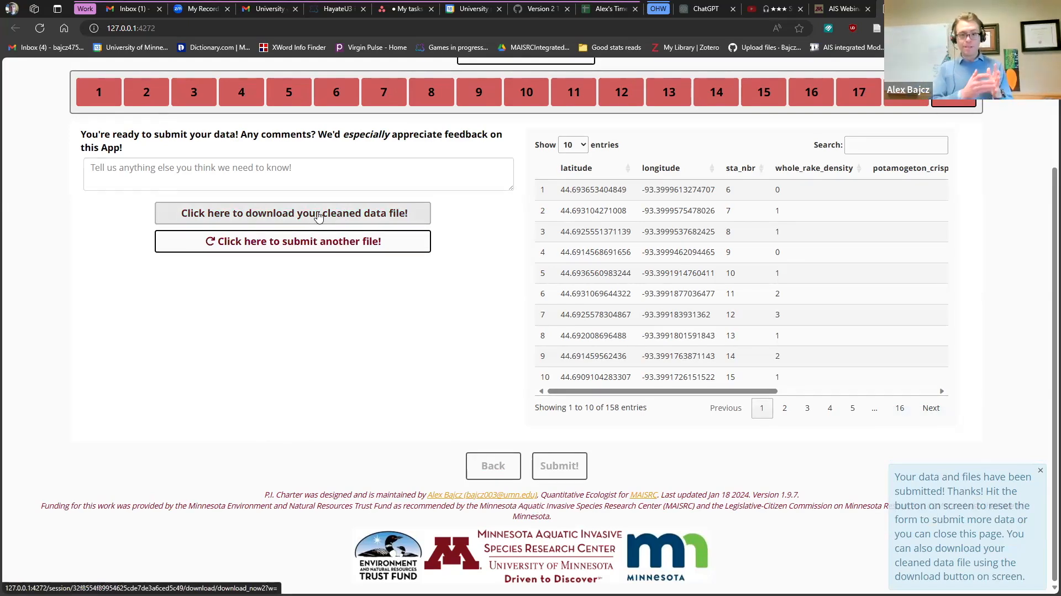
- Download and open cleaned (26).csv, then start a new file submission
click(318, 214)
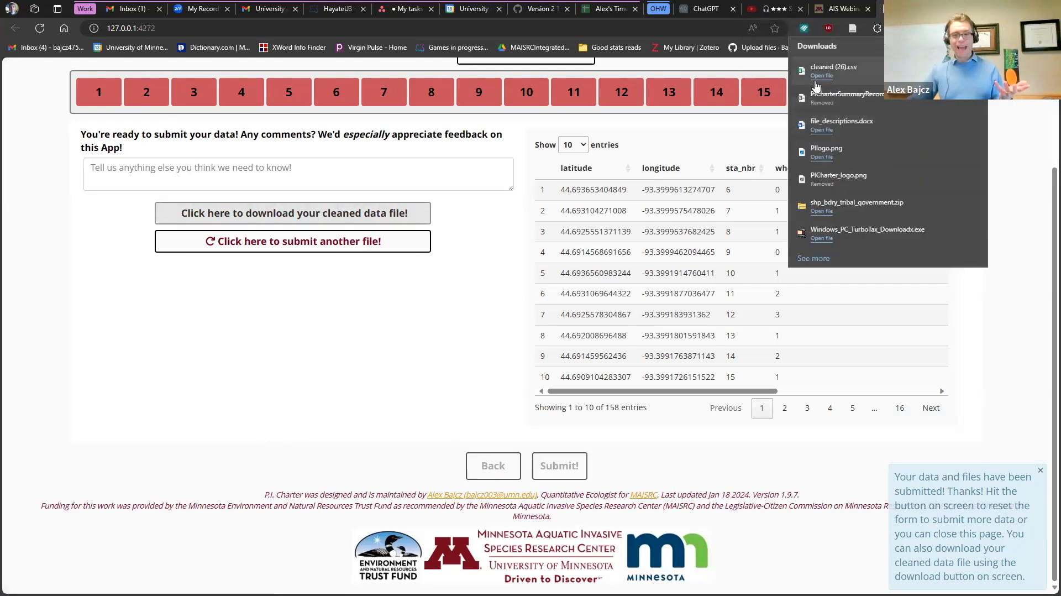
click(971, 71)
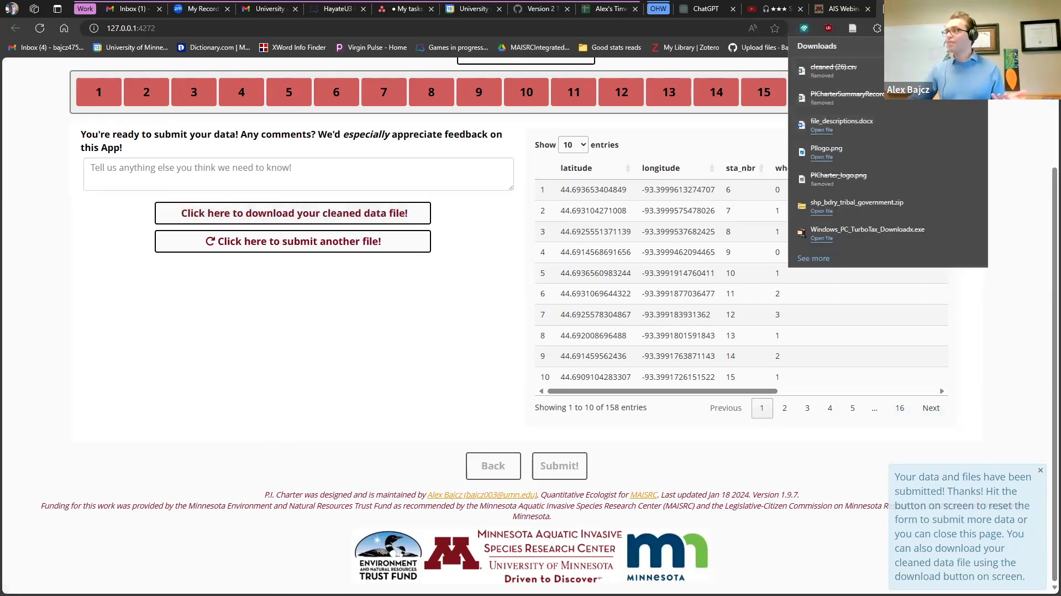
click(255, 269)
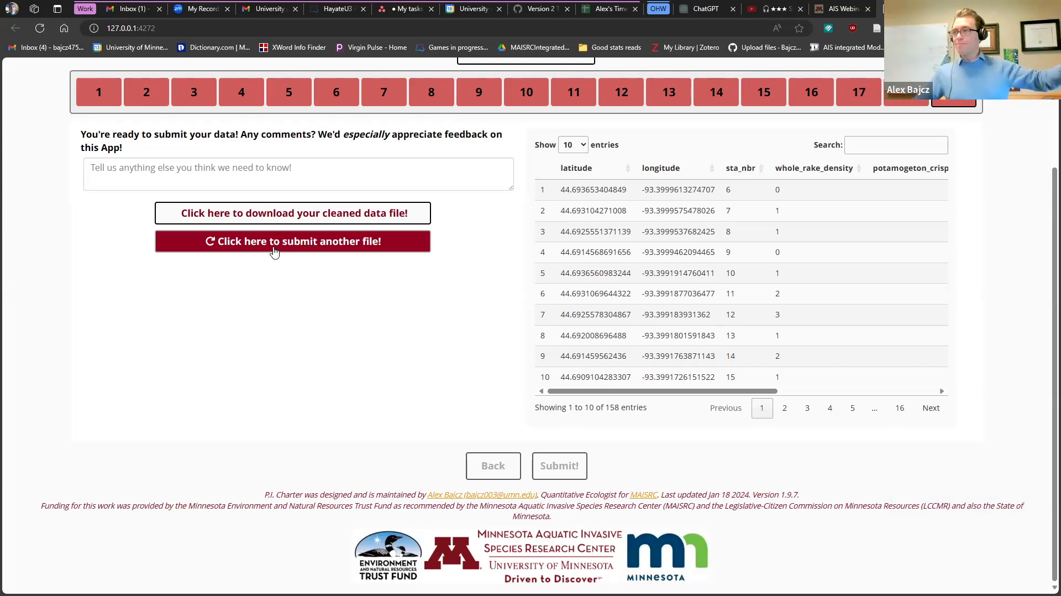
click(275, 249)
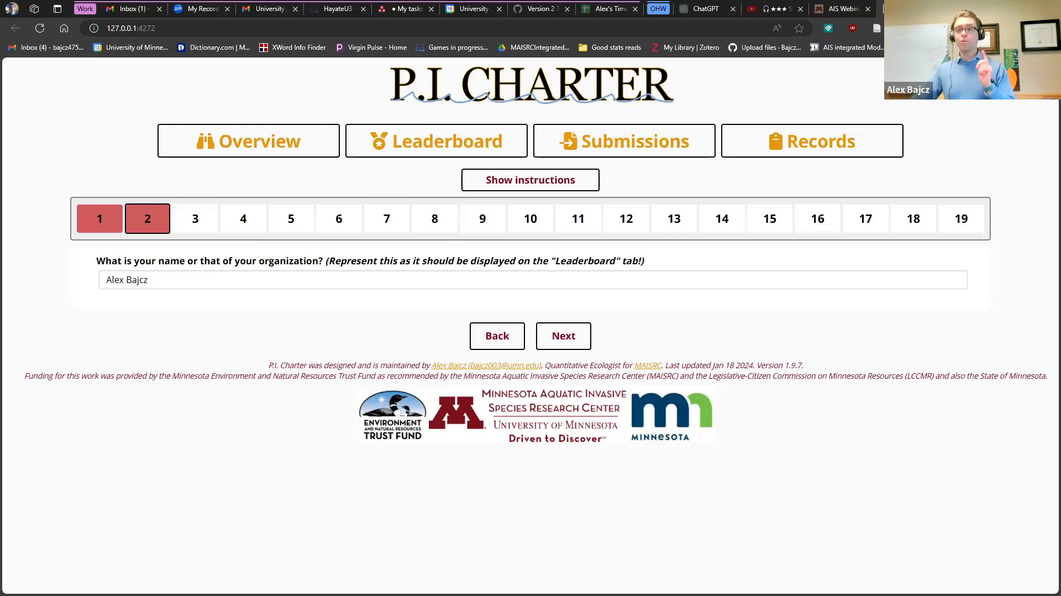
- Show the data submission instructions and scroll through the usage notes
click(513, 190)
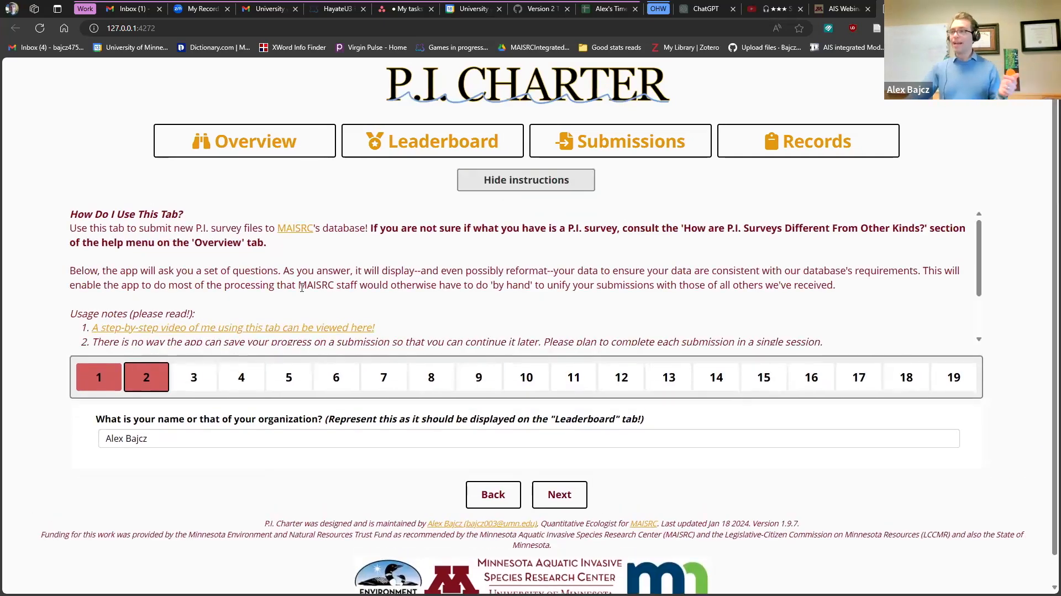
scroll(270, 267, down, 1)
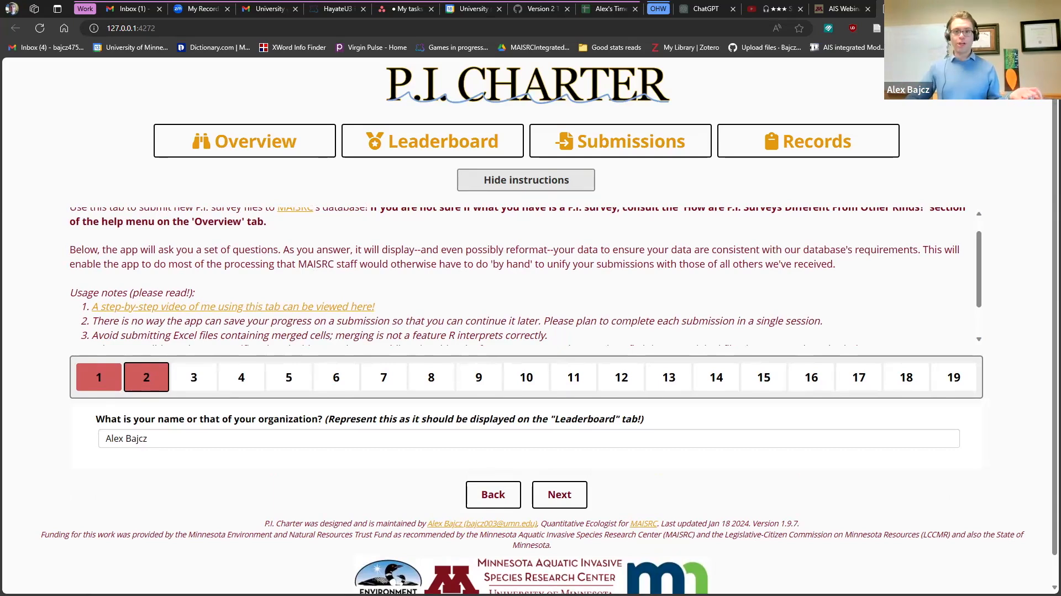
scroll(432, 315, down, 2)
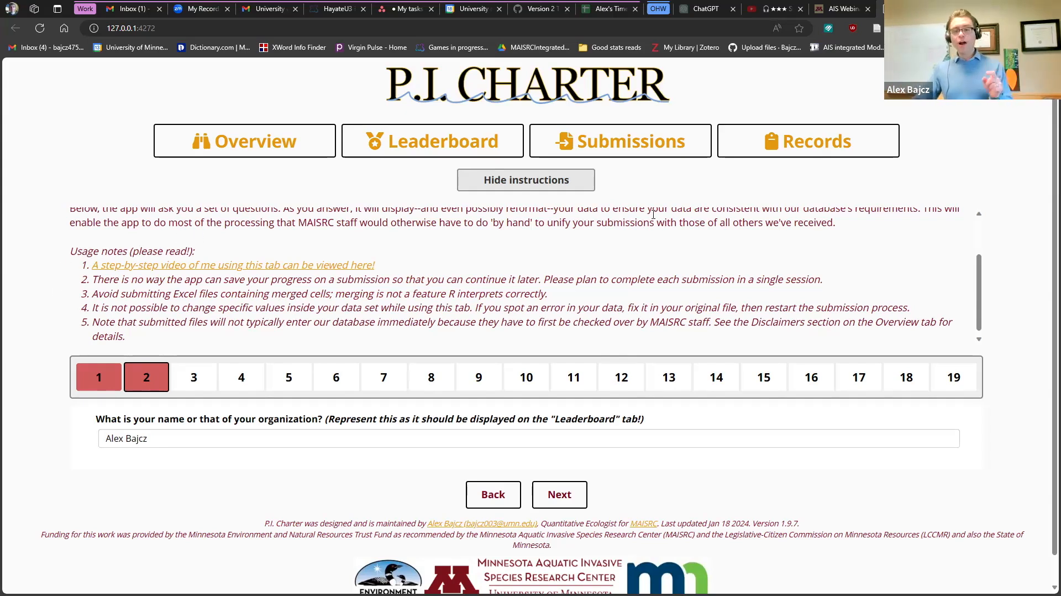
scroll(594, 232, up, 2)
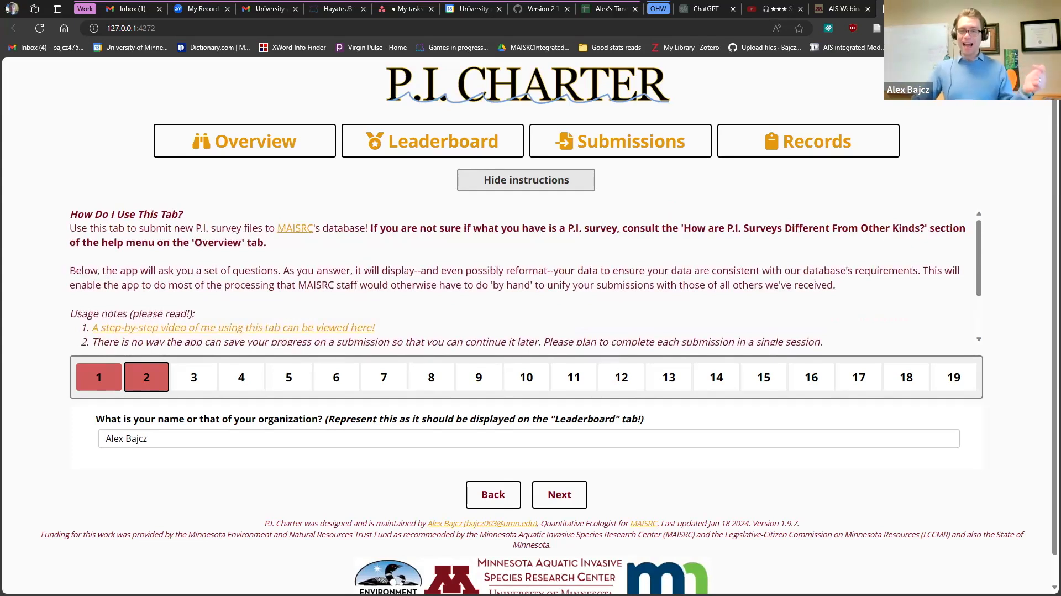
click(278, 148)
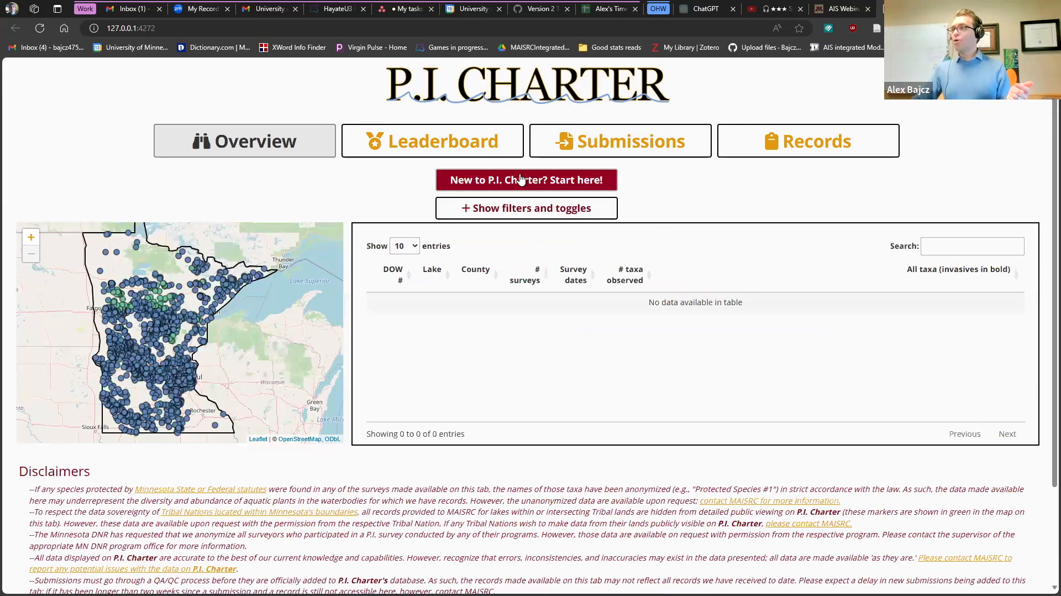
click(516, 181)
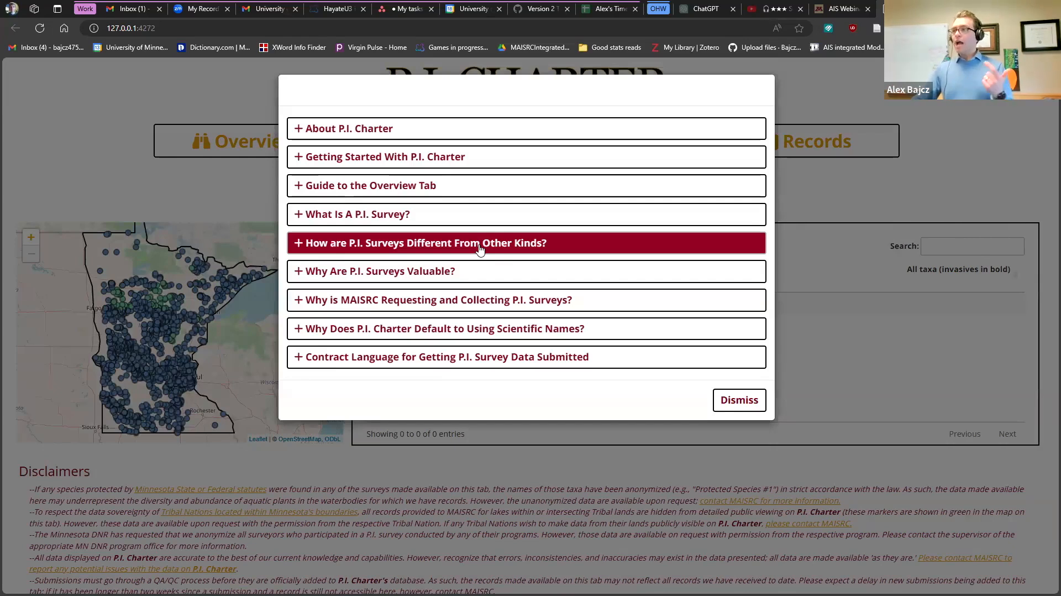
click(479, 250)
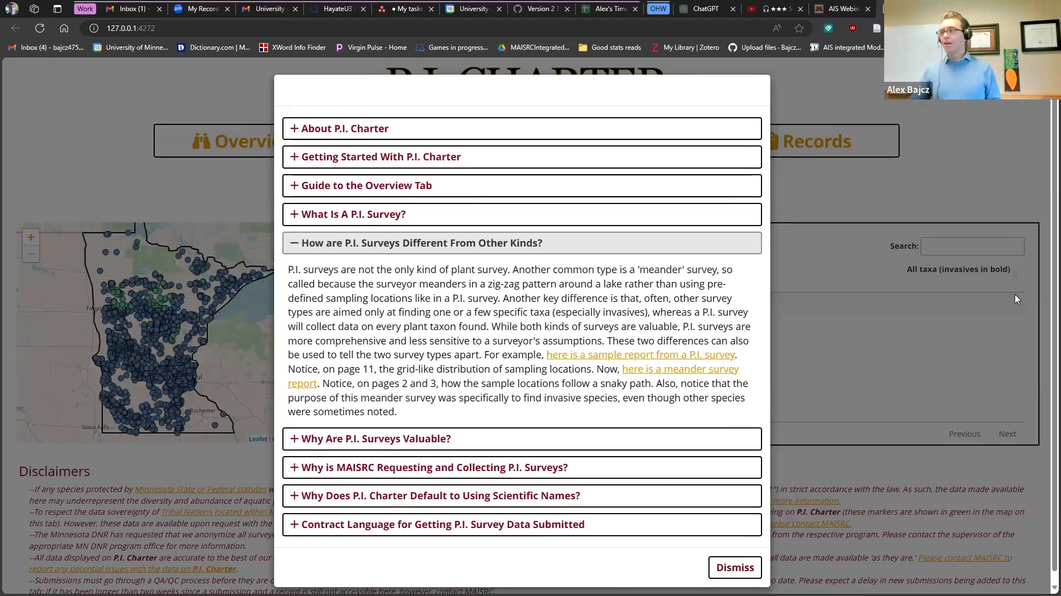
click(856, 338)
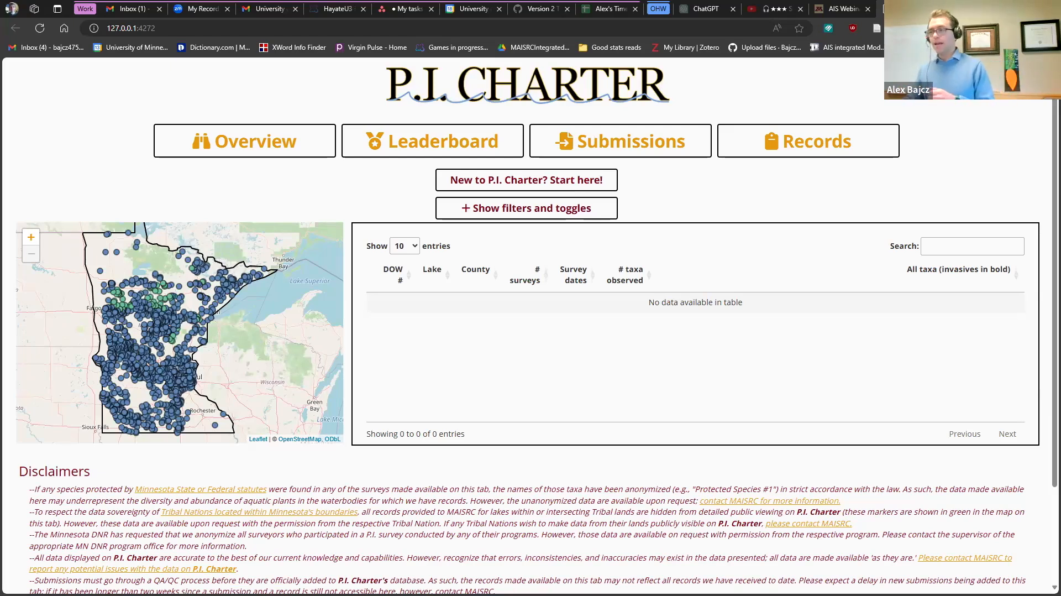
scroll(509, 501, down, 2)
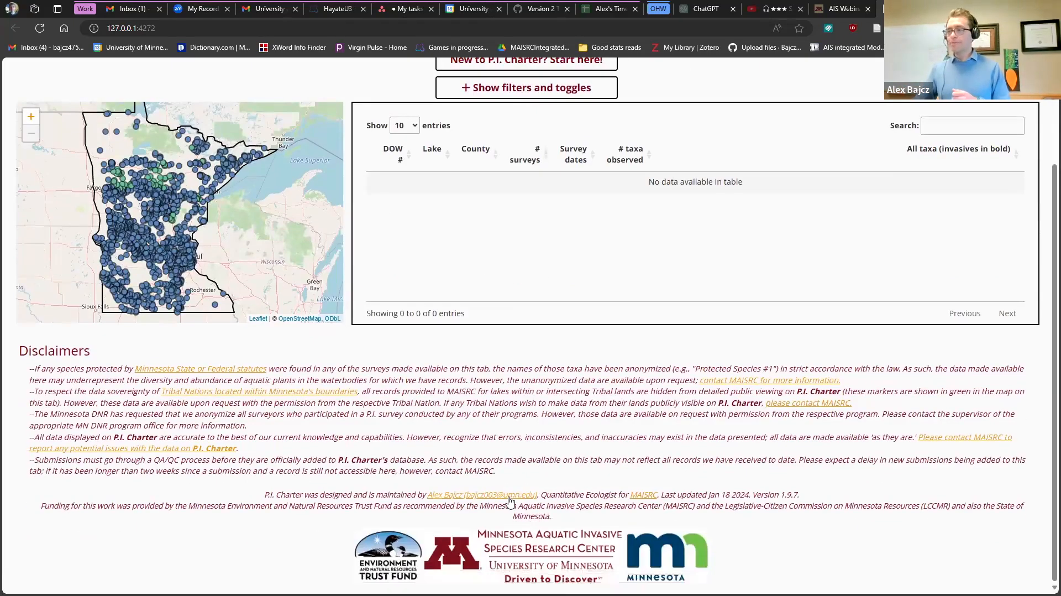